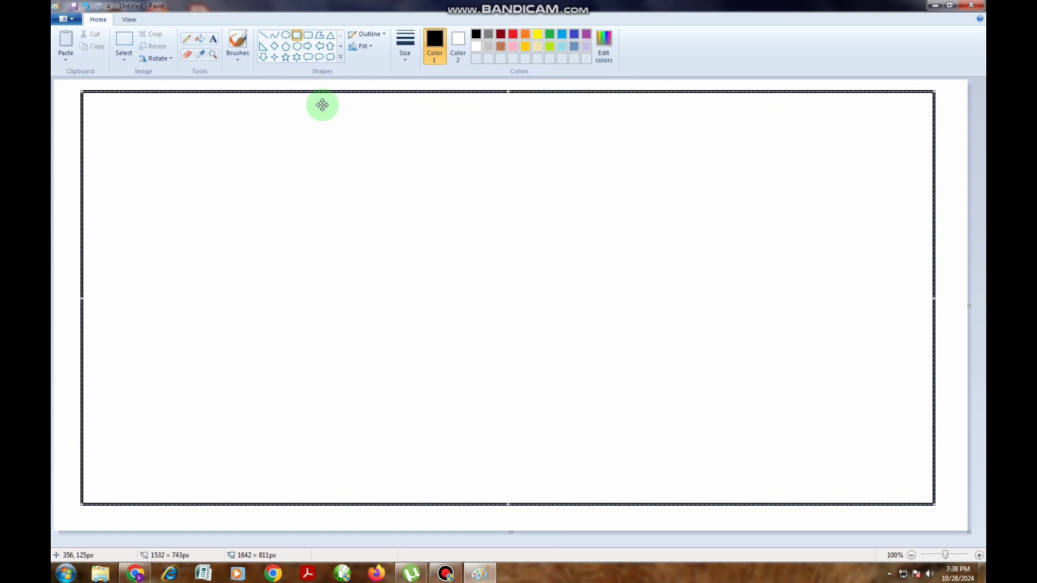
Draw a rolling hill contour across the full width of the frame with the Pencil at the thickest line size
click(187, 38)
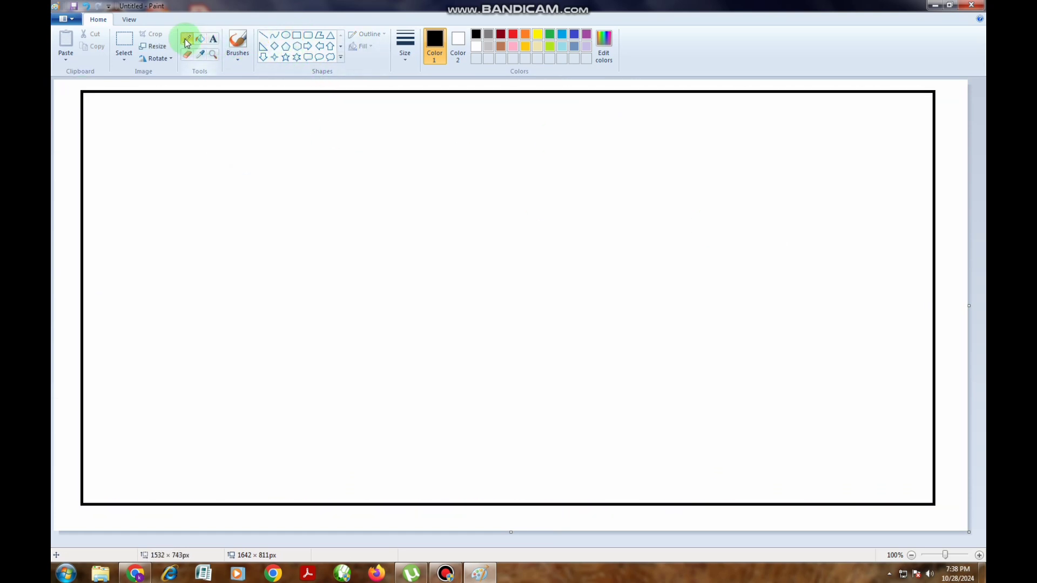
click(400, 54)
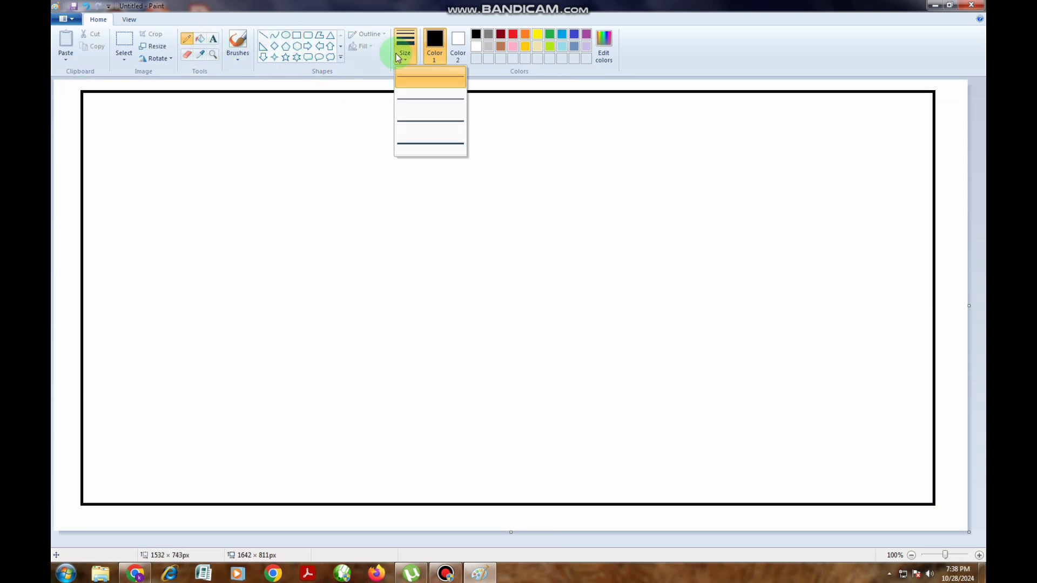
click(413, 139)
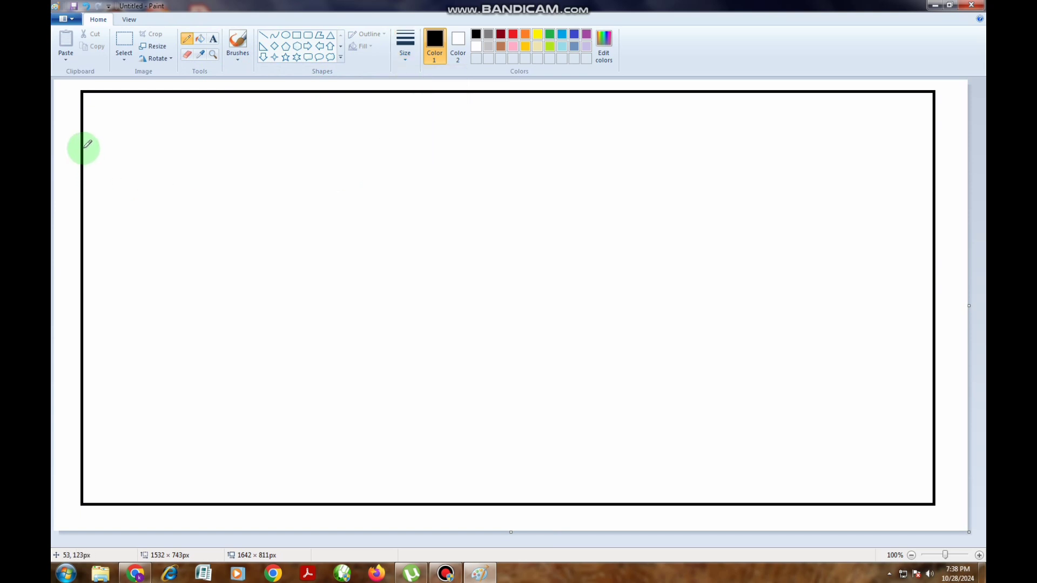
mouse_move(84, 146)
mouse_down()
mouse_move(187, 162)
mouse_move(319, 263)
mouse_move(467, 281)
mouse_up()
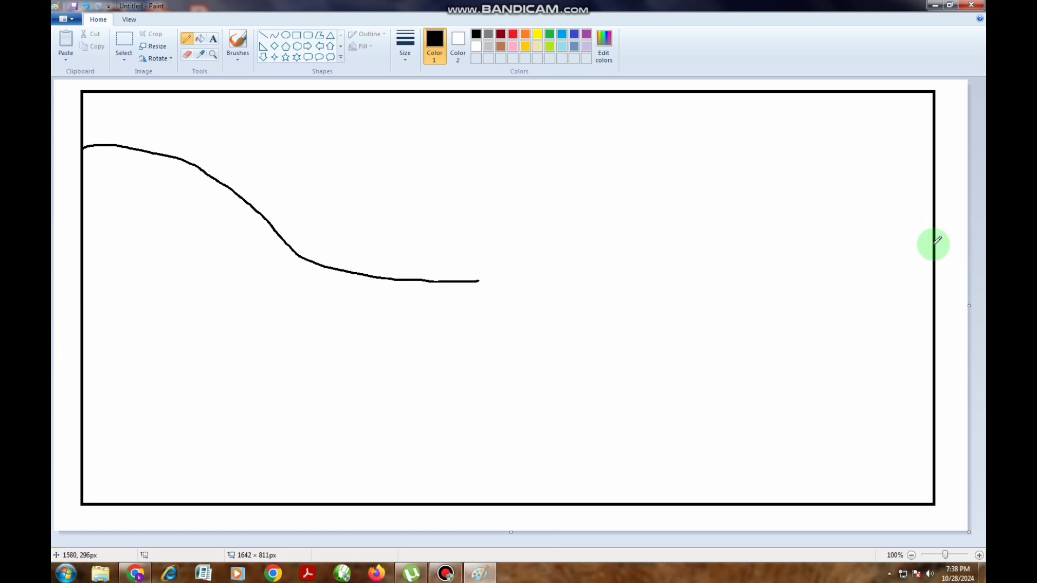
mouse_move(934, 243)
mouse_down()
mouse_move(870, 224)
mouse_move(770, 220)
mouse_move(655, 272)
mouse_move(496, 281)
mouse_up()
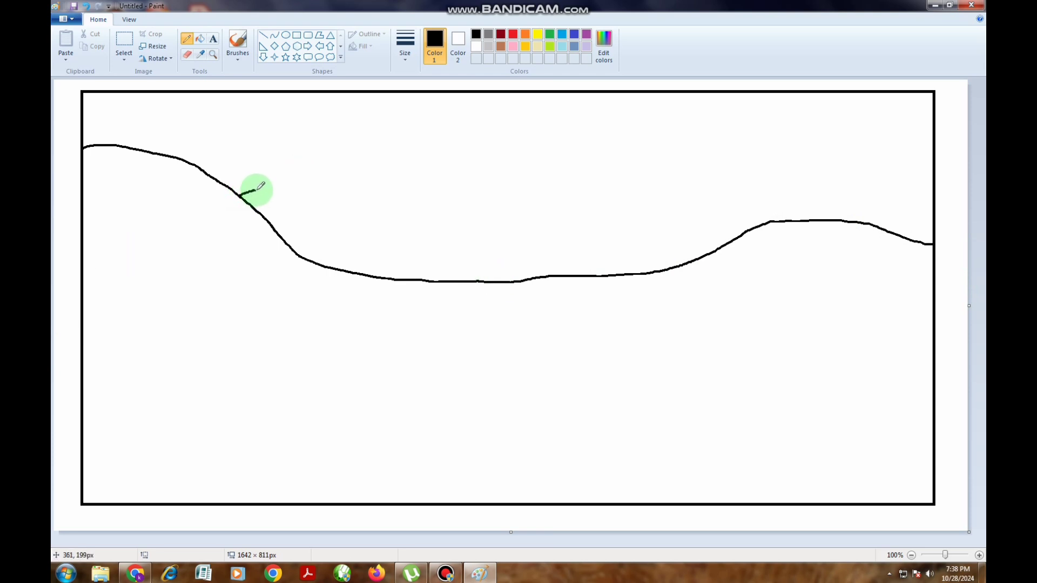
Draw two overlapping background hills rising behind the valley between the existing left and right slopes
mouse_move(270, 187)
mouse_down()
mouse_move(451, 190)
mouse_move(551, 231)
mouse_move(585, 266)
mouse_move(578, 250)
mouse_up()
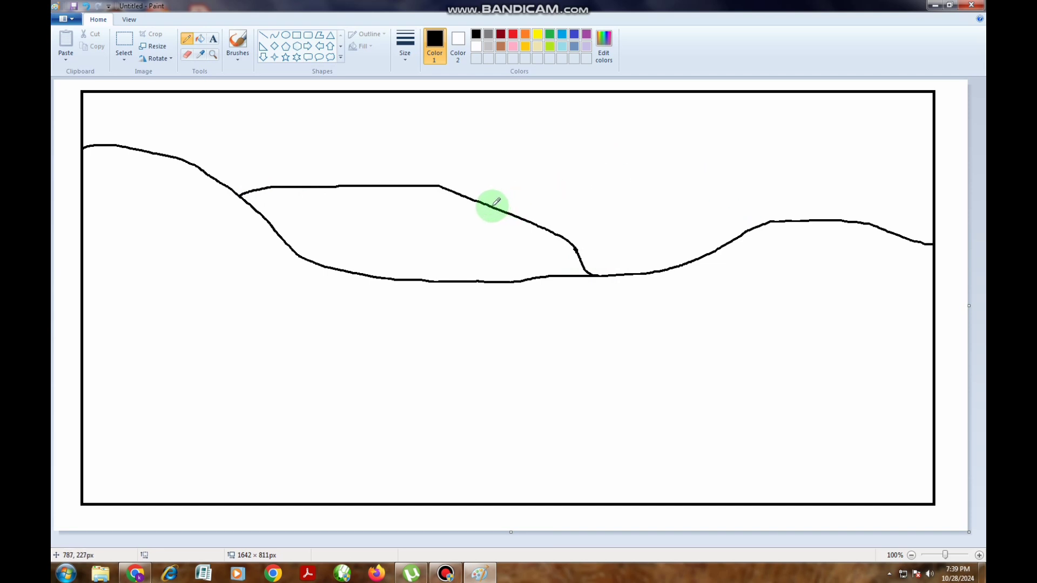
mouse_move(493, 205)
mouse_down()
mouse_move(606, 200)
mouse_move(750, 229)
mouse_up()
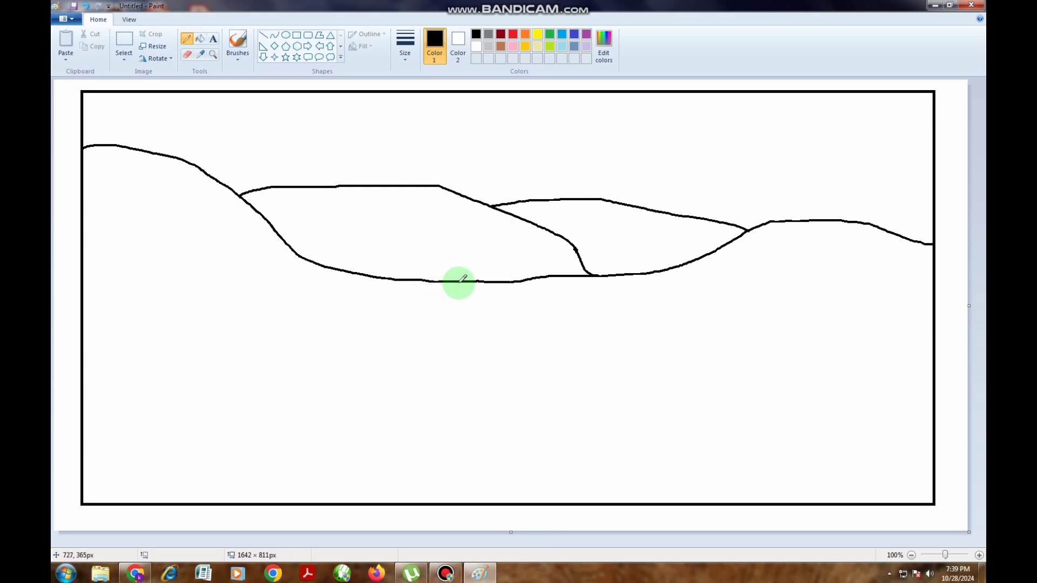
mouse_move(459, 281)
mouse_down()
mouse_move(407, 307)
mouse_move(394, 344)
mouse_move(270, 377)
mouse_move(160, 465)
mouse_up()
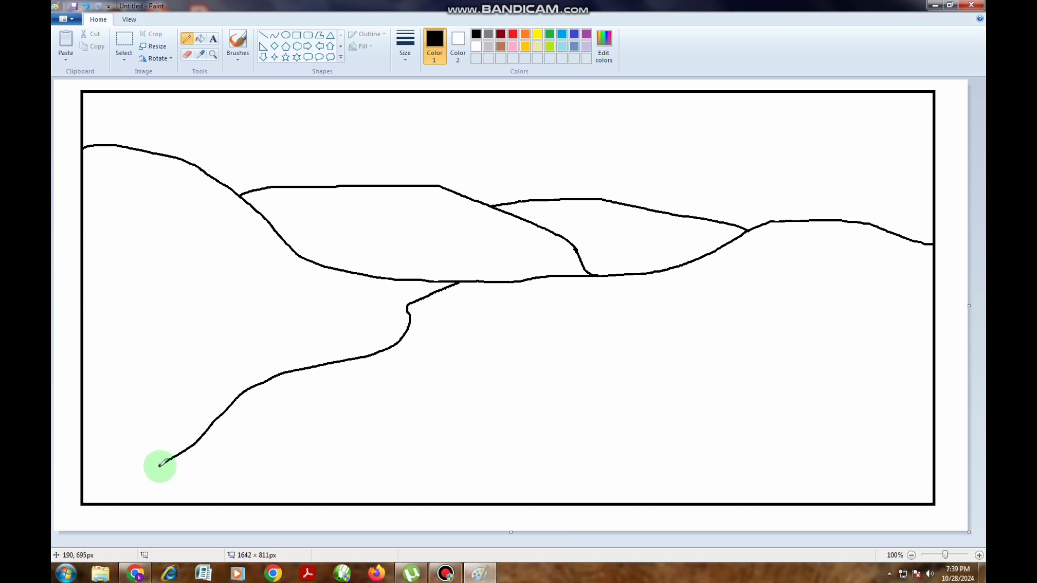
click(984, 161)
click(75, 20)
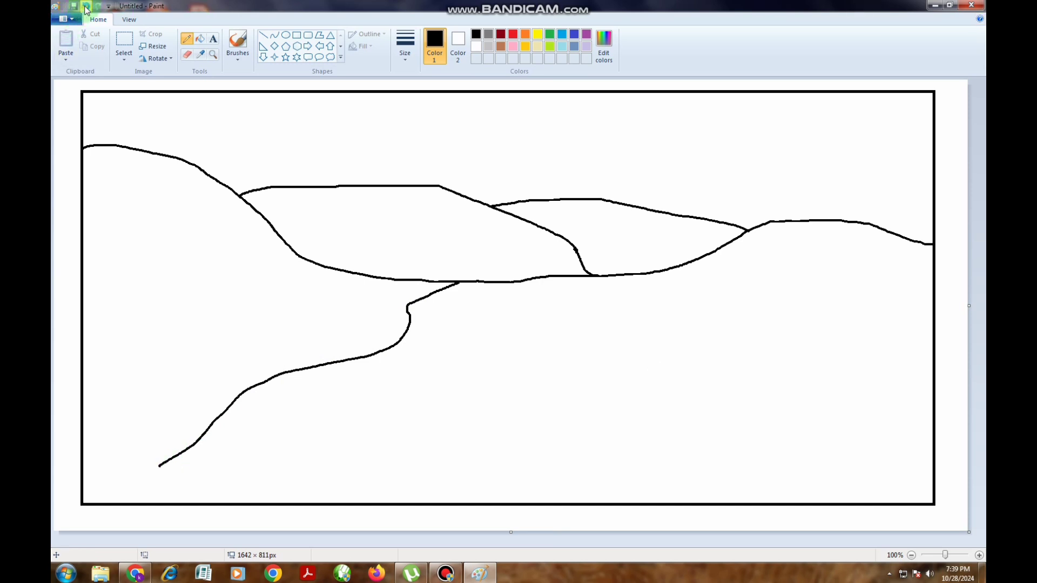
click(85, 6)
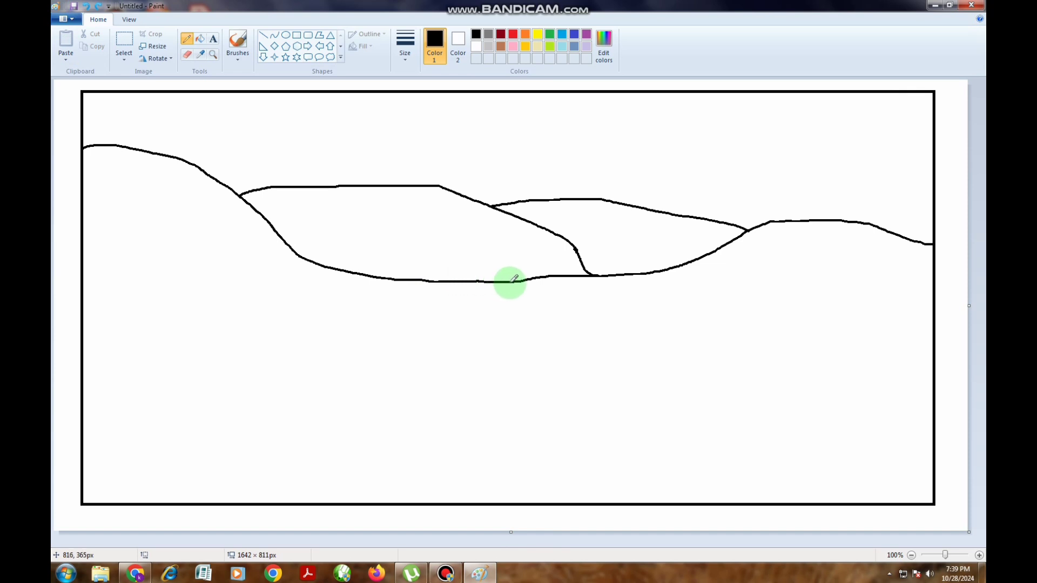
Draw both banks of a winding river from the valley down to a wavy ground line across the lower part of the frame
mouse_move(513, 284)
mouse_down()
mouse_move(462, 302)
mouse_move(453, 336)
mouse_move(367, 364)
mouse_move(330, 402)
mouse_move(260, 427)
mouse_up()
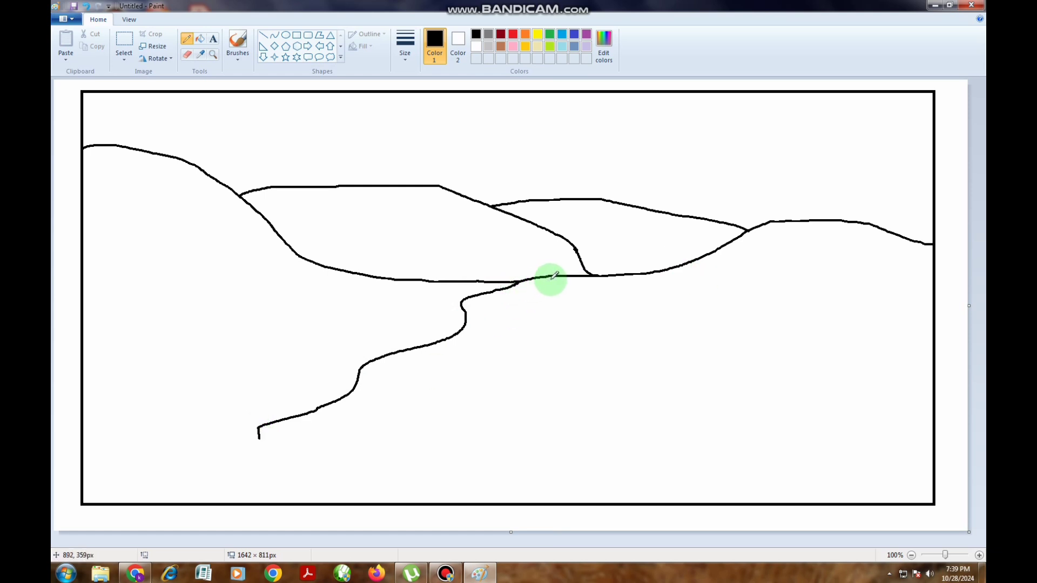
mouse_move(553, 276)
mouse_down()
mouse_move(510, 308)
mouse_move(495, 349)
mouse_move(436, 368)
mouse_move(294, 454)
mouse_up()
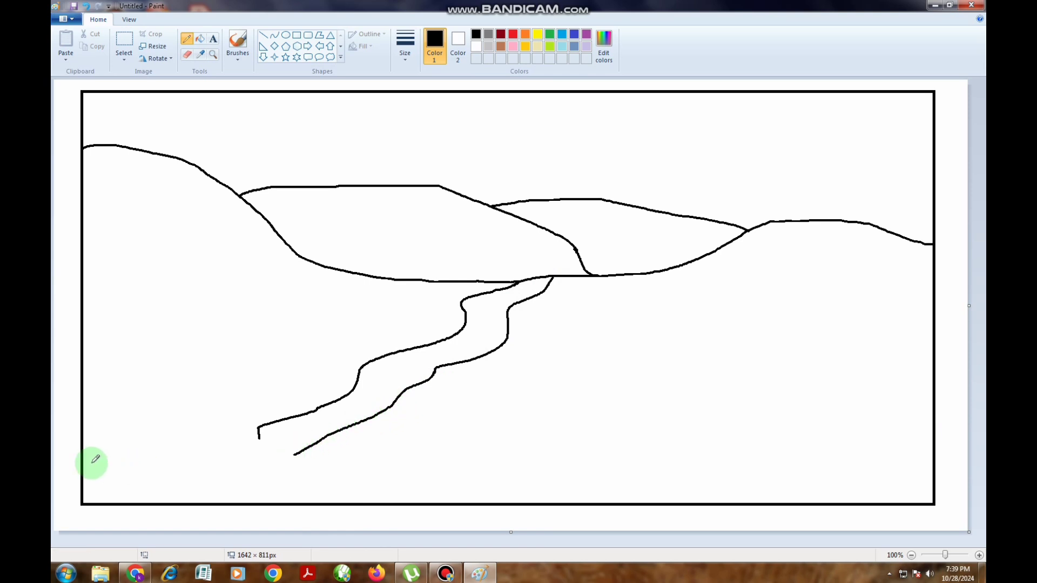
drag(85, 461, 519, 454)
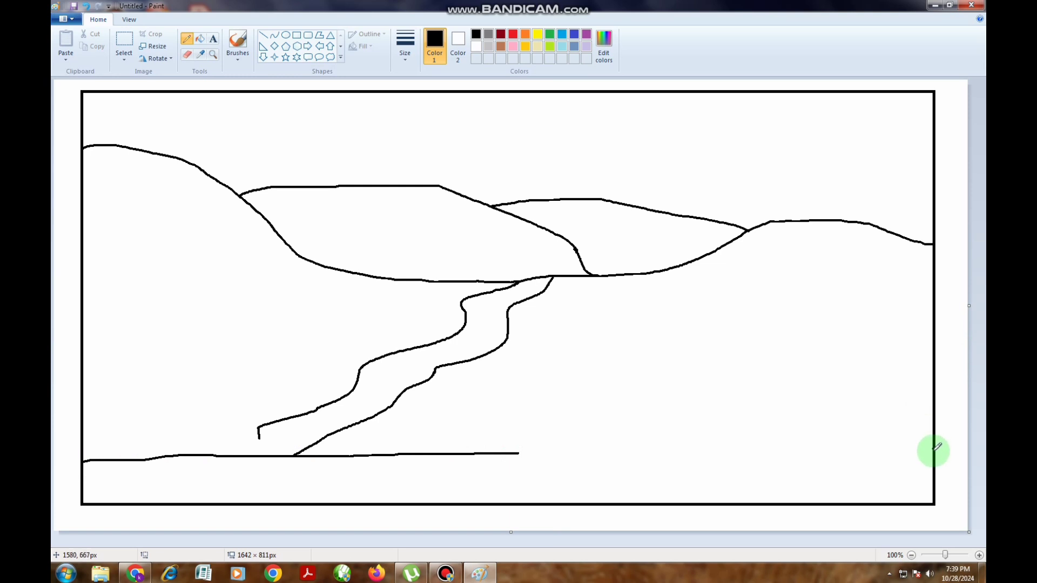
drag(933, 458, 721, 474)
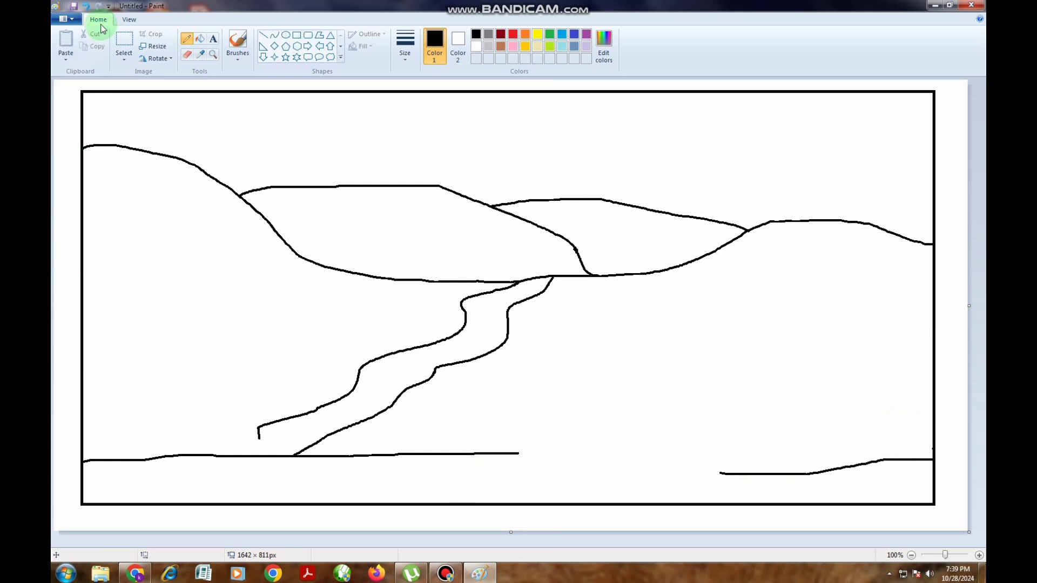
click(89, 9)
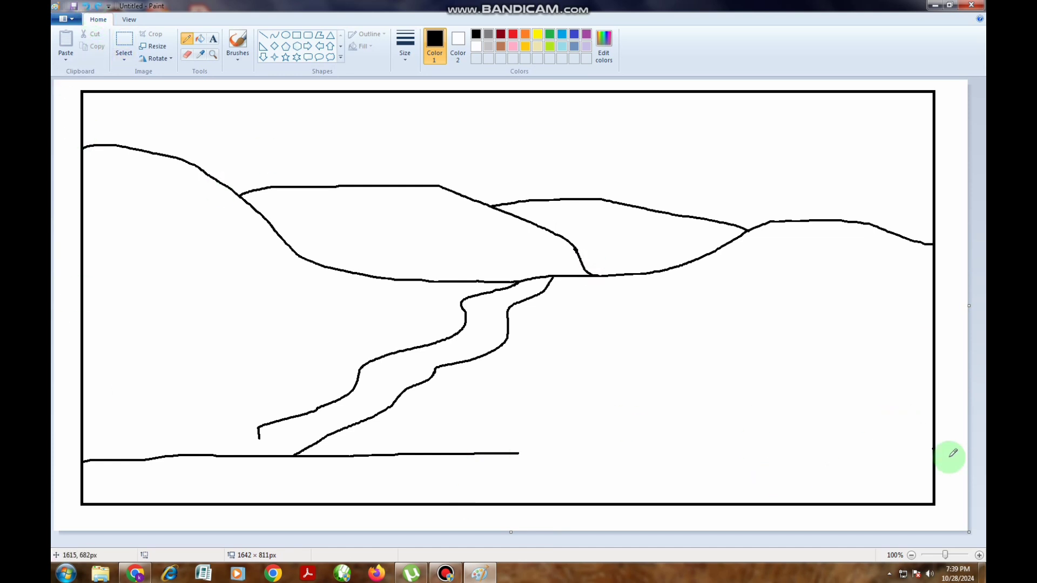
drag(933, 452, 537, 453)
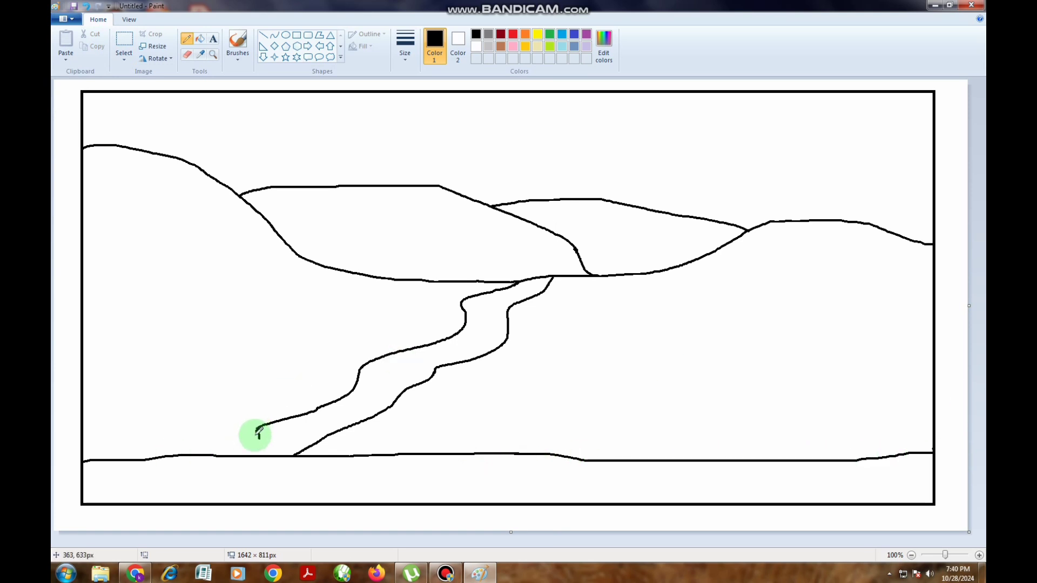
drag(258, 429, 239, 449)
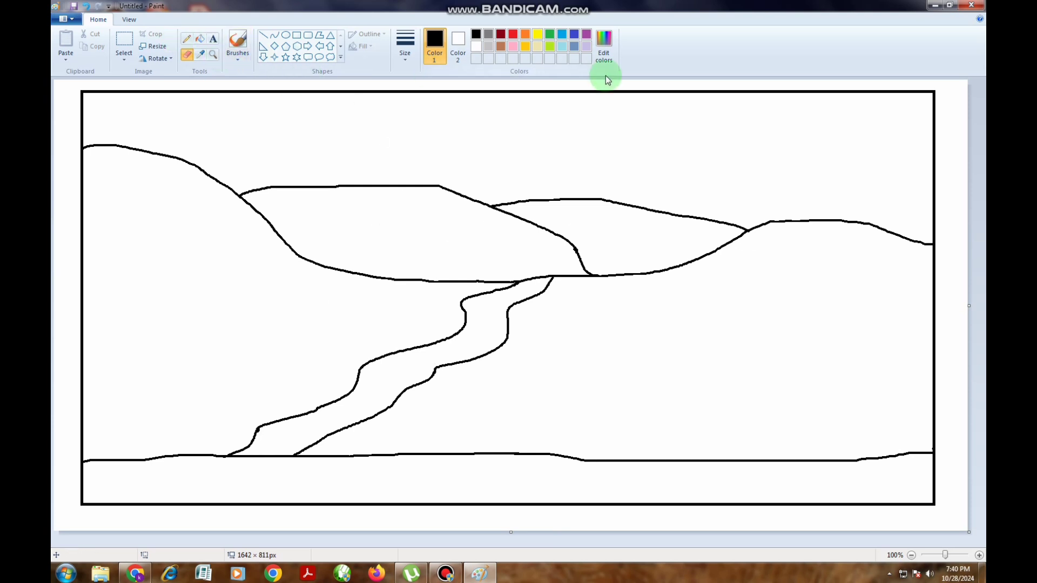
Add two cloud callouts of about 245 × 128 px and 220 × 140 px in the upper right sky and erase their tail bubbles
click(331, 58)
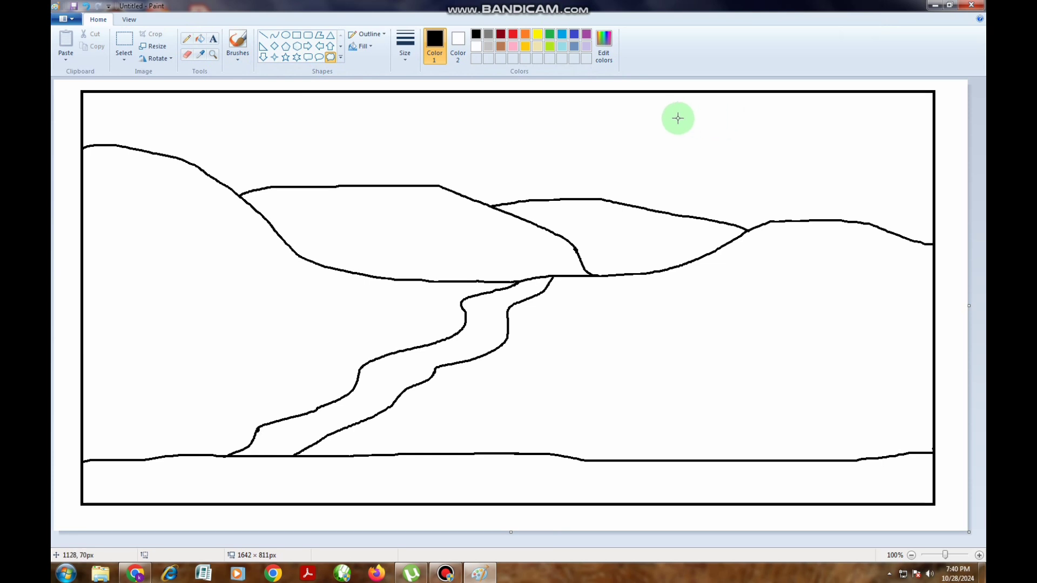
drag(644, 111, 783, 181)
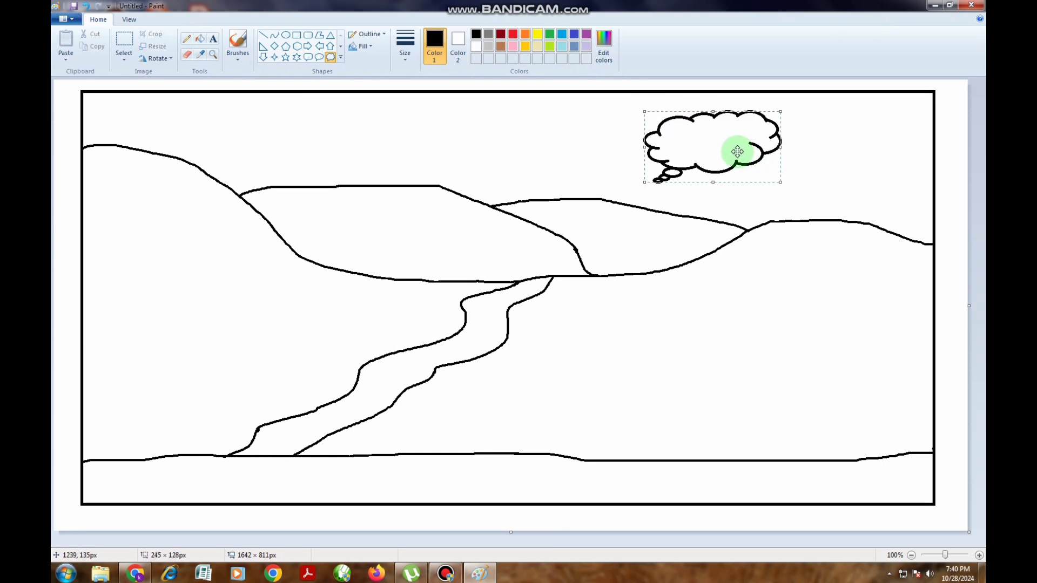
drag(737, 152, 711, 147)
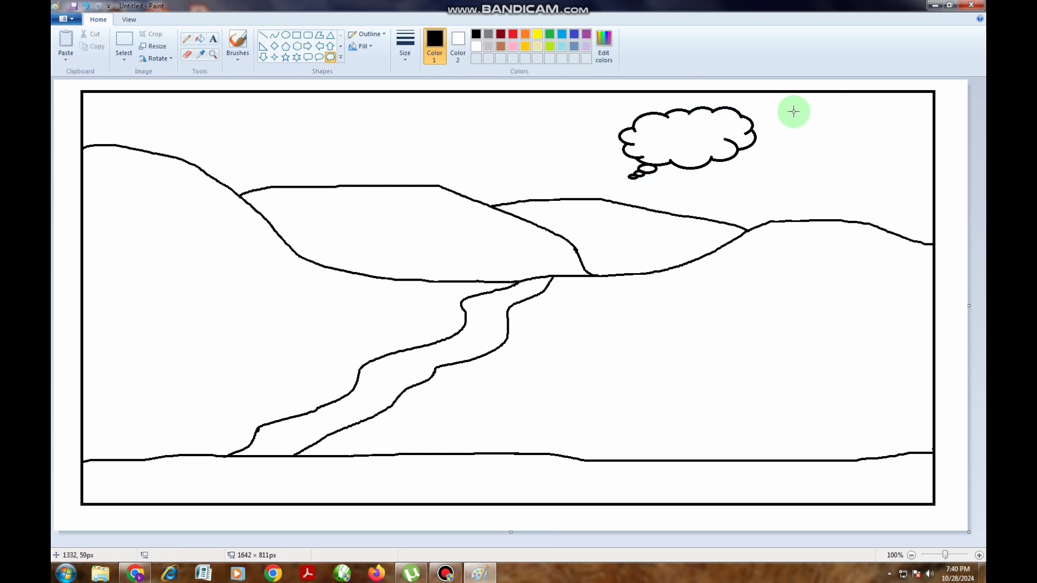
drag(793, 111, 915, 189)
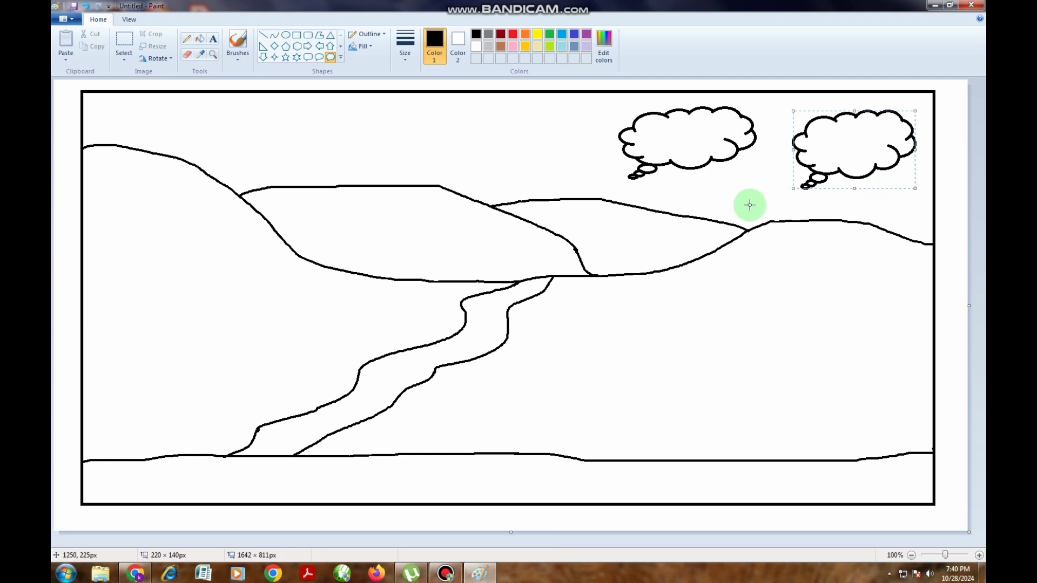
click(514, 122)
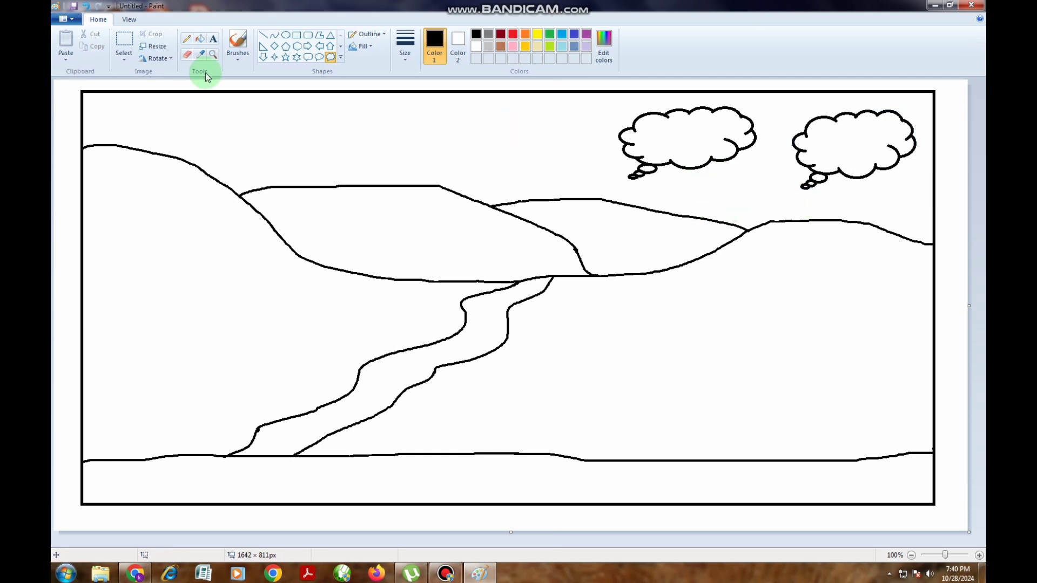
click(186, 55)
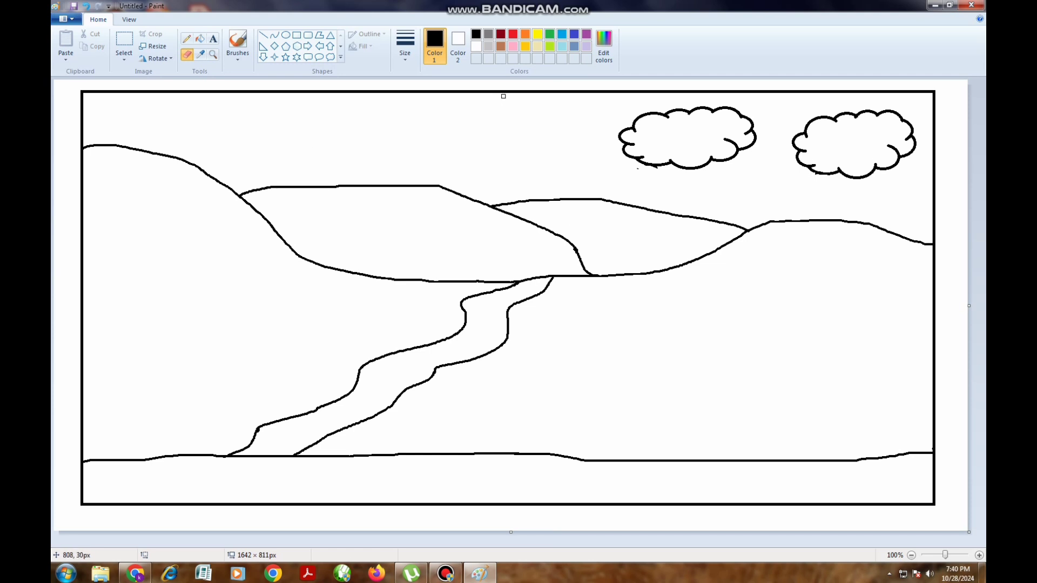
Draw a forked tree trunk with the Pencil, its two branches reaching the cloud shapes and its base nearing the ground line
click(186, 38)
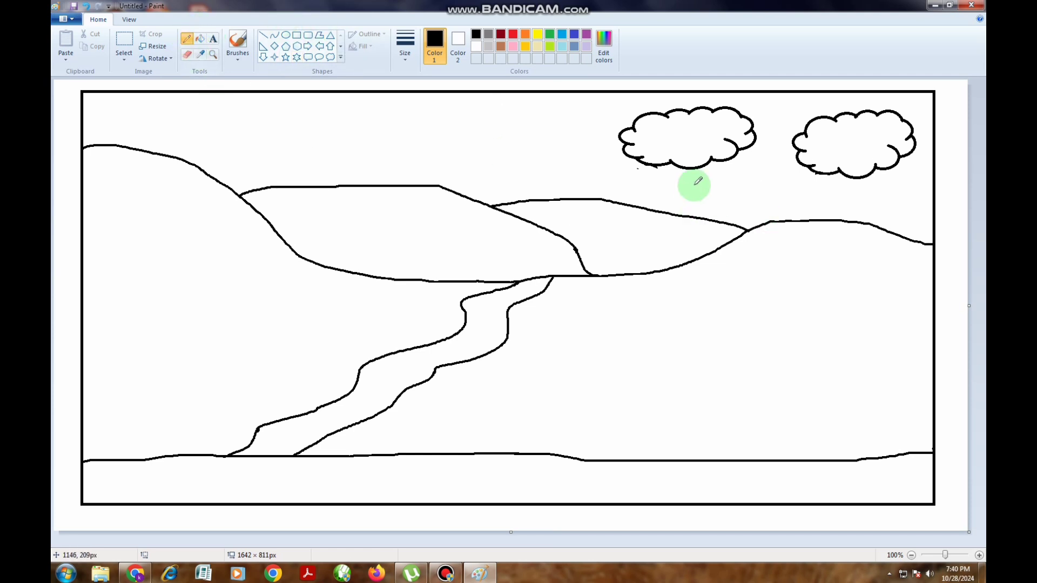
mouse_move(657, 162)
mouse_down()
mouse_move(644, 166)
mouse_move(732, 236)
mouse_move(753, 327)
mouse_up()
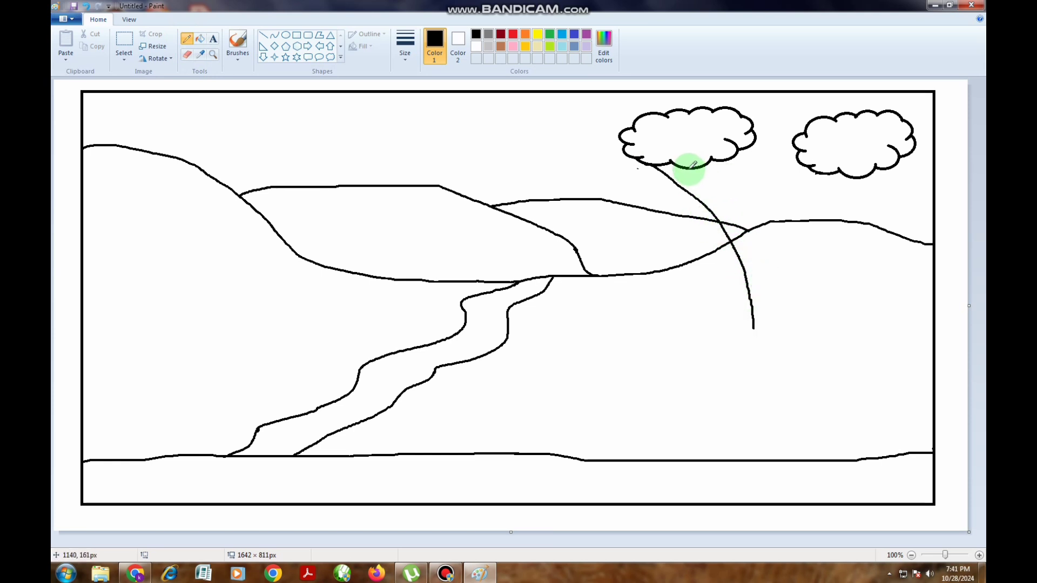
mouse_move(691, 169)
mouse_down()
mouse_move(769, 283)
mouse_move(785, 248)
mouse_move(850, 175)
mouse_move(852, 186)
mouse_move(863, 177)
mouse_move(791, 283)
mouse_move(789, 417)
mouse_up()
click(750, 312)
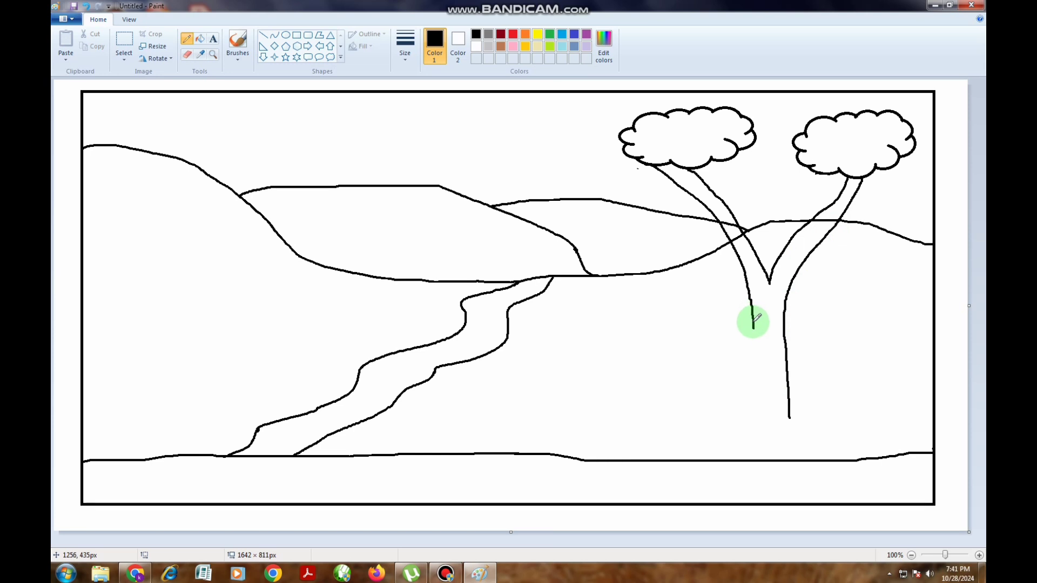
drag(753, 323, 756, 430)
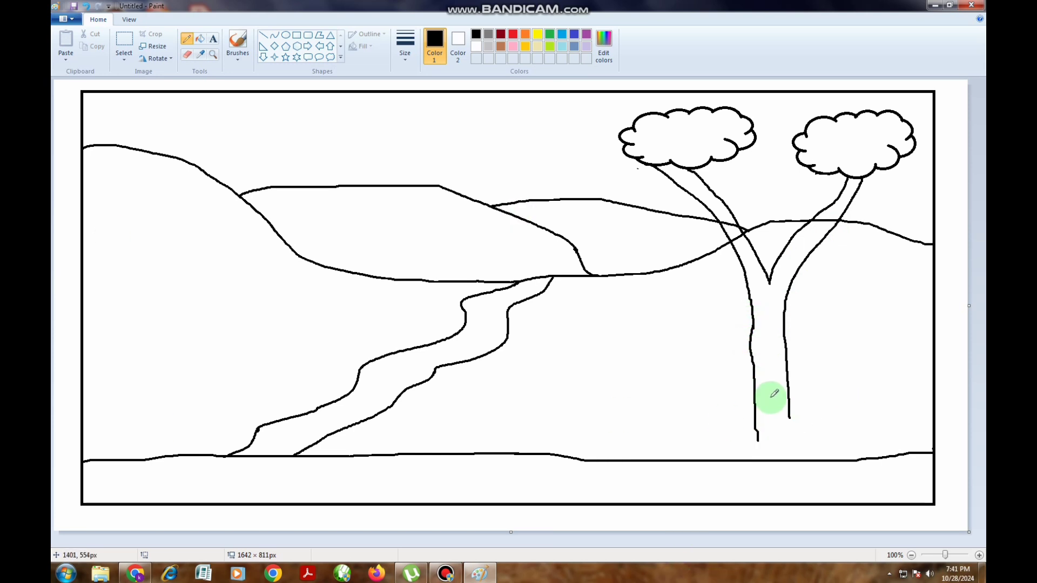
Close the trunk's base and draw grass blades around it, undoing the stray stroke beside the trunk
mouse_move(790, 417)
mouse_down()
mouse_move(791, 433)
mouse_move(749, 435)
mouse_move(811, 435)
mouse_move(782, 430)
mouse_move(782, 419)
mouse_move(755, 429)
mouse_move(731, 421)
mouse_move(821, 418)
mouse_up()
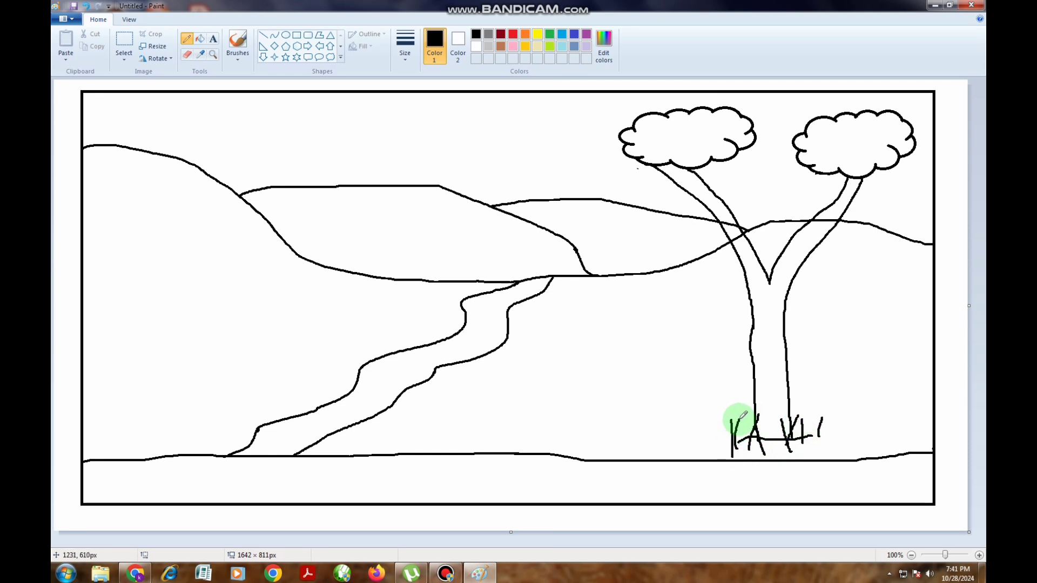
mouse_move(735, 418)
mouse_down()
mouse_move(715, 424)
mouse_move(730, 447)
mouse_move(712, 424)
mouse_up()
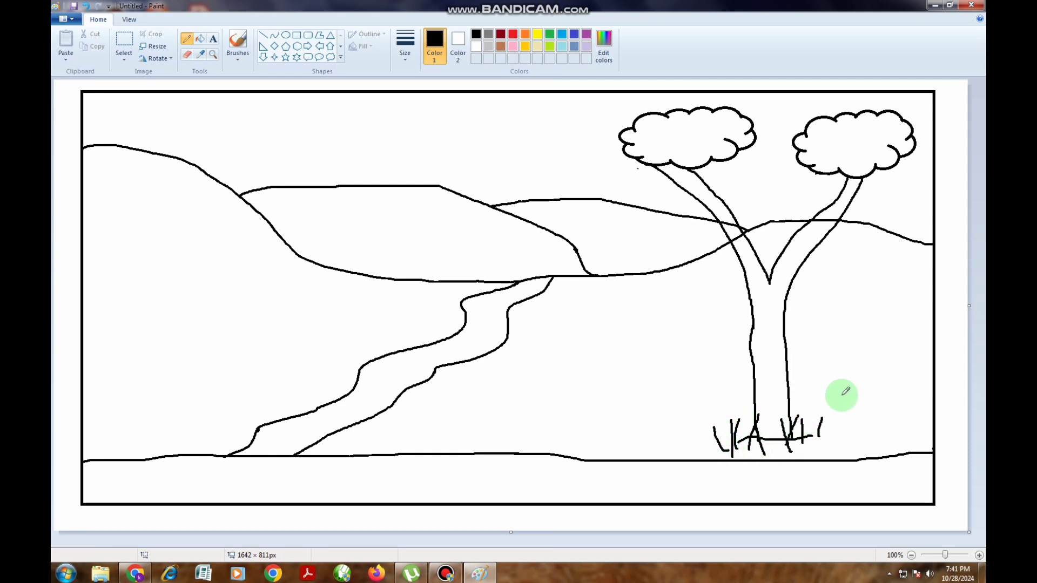
drag(840, 397, 826, 363)
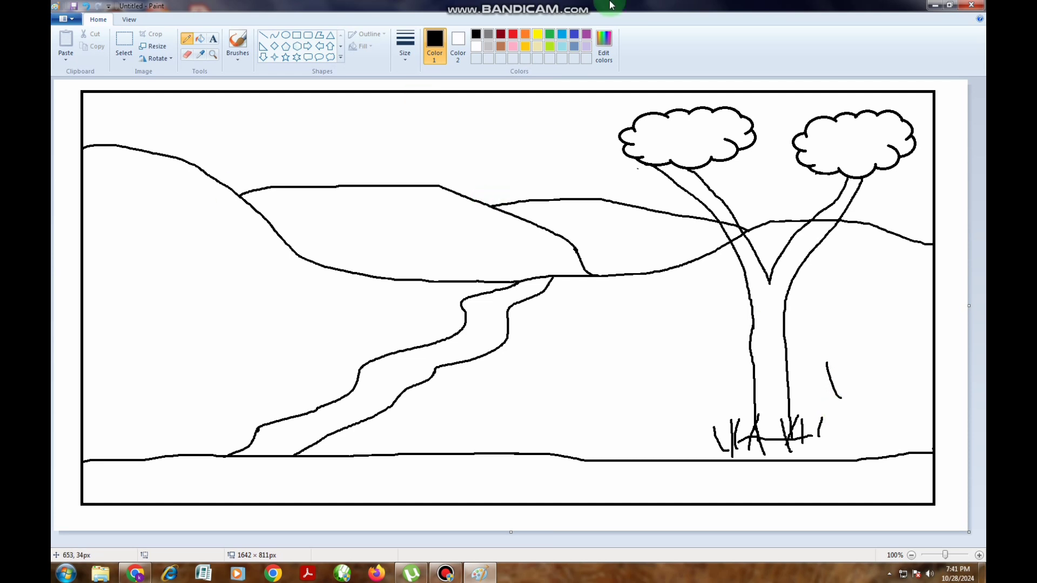
click(88, 8)
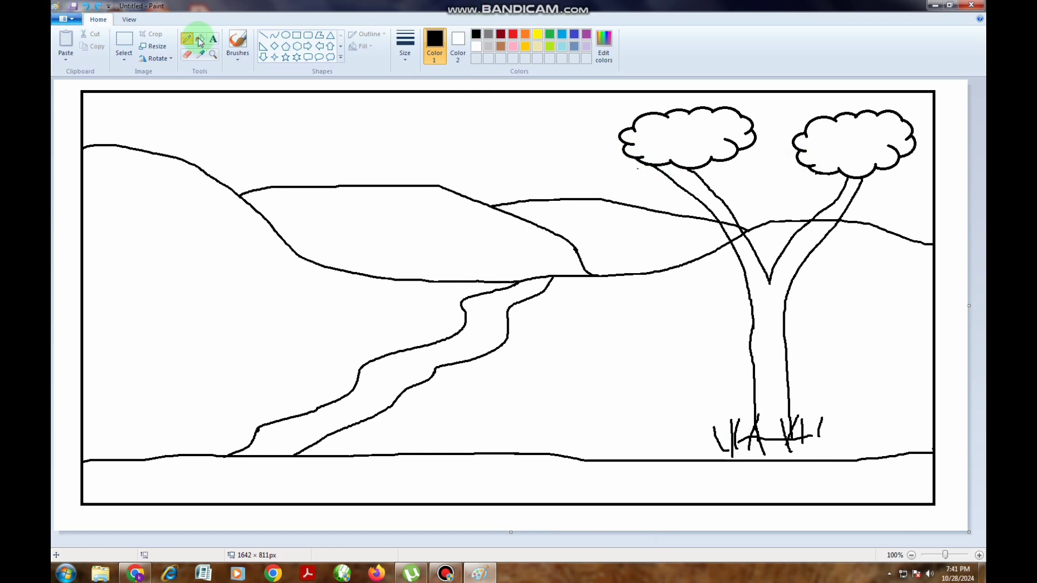
Add a cloud callout of about 205 × 108 px overlapping the left crown of the tree and erase its tail bubbles
click(328, 57)
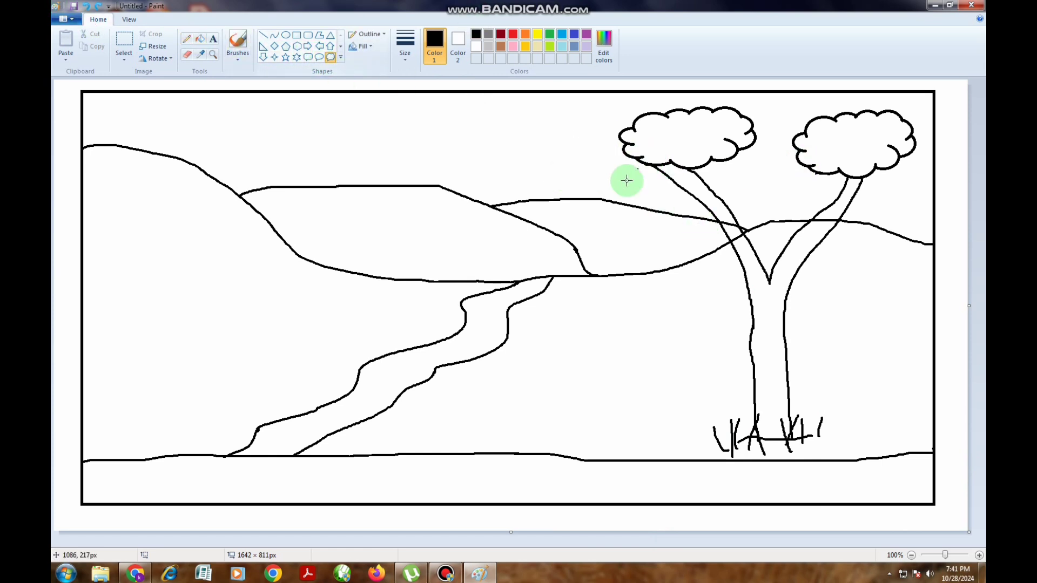
drag(548, 115, 658, 175)
drag(659, 174, 661, 175)
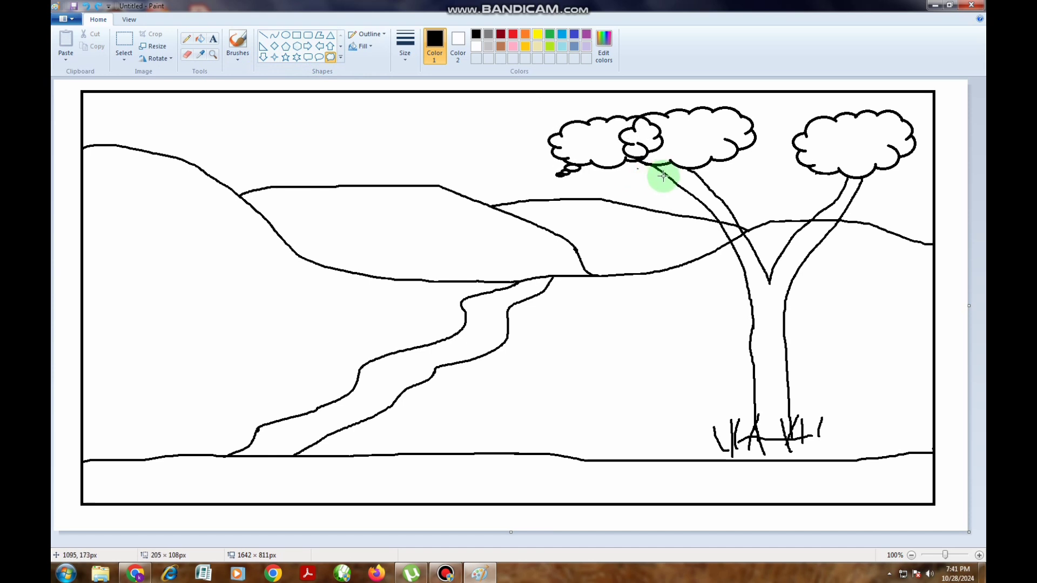
click(189, 60)
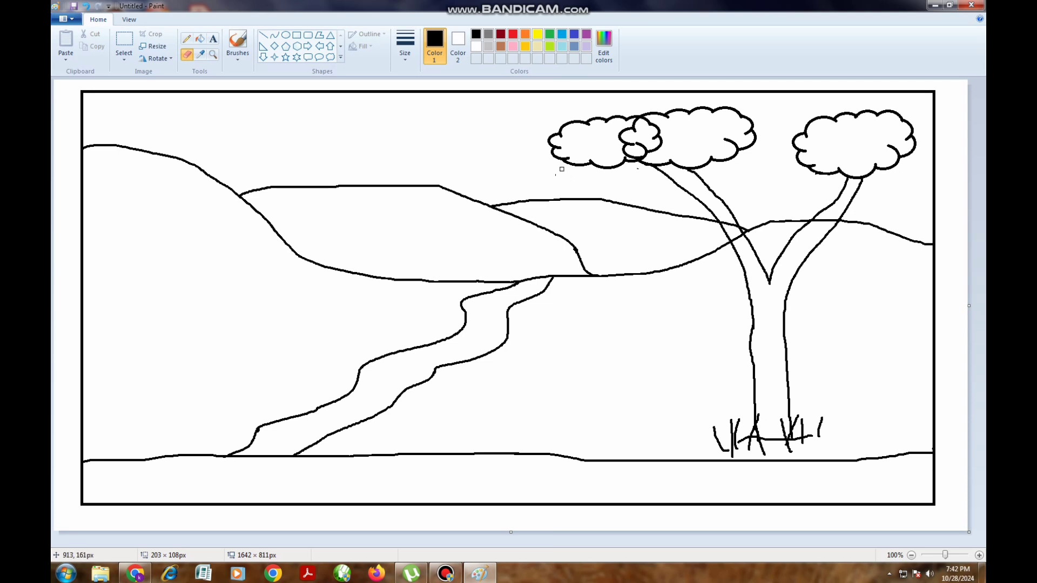
Add two small cloud callouts inside the tree's left crown, one about 94 × 45 px at its left end and one at its right end
click(330, 57)
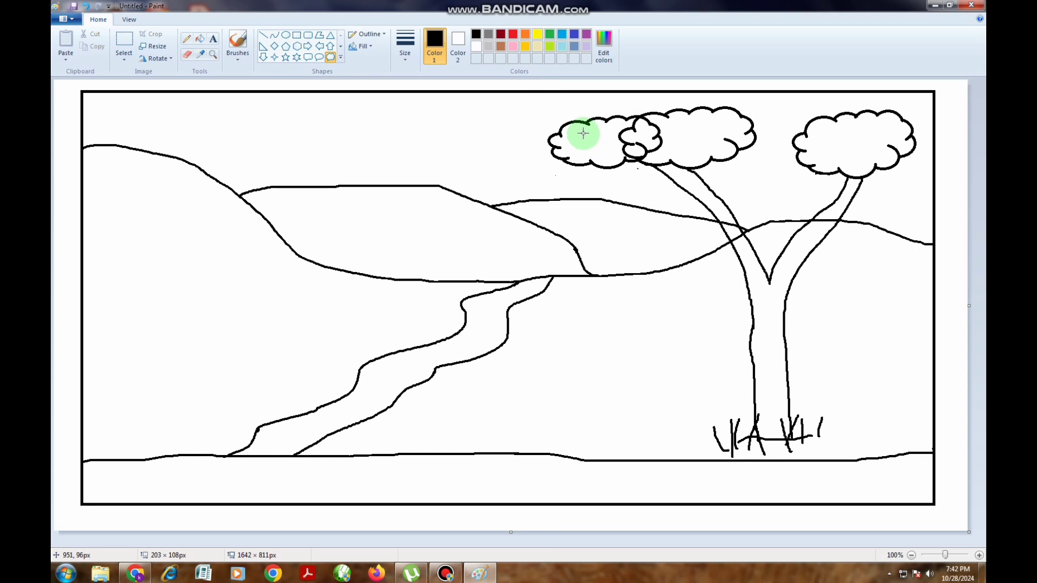
drag(582, 133, 555, 145)
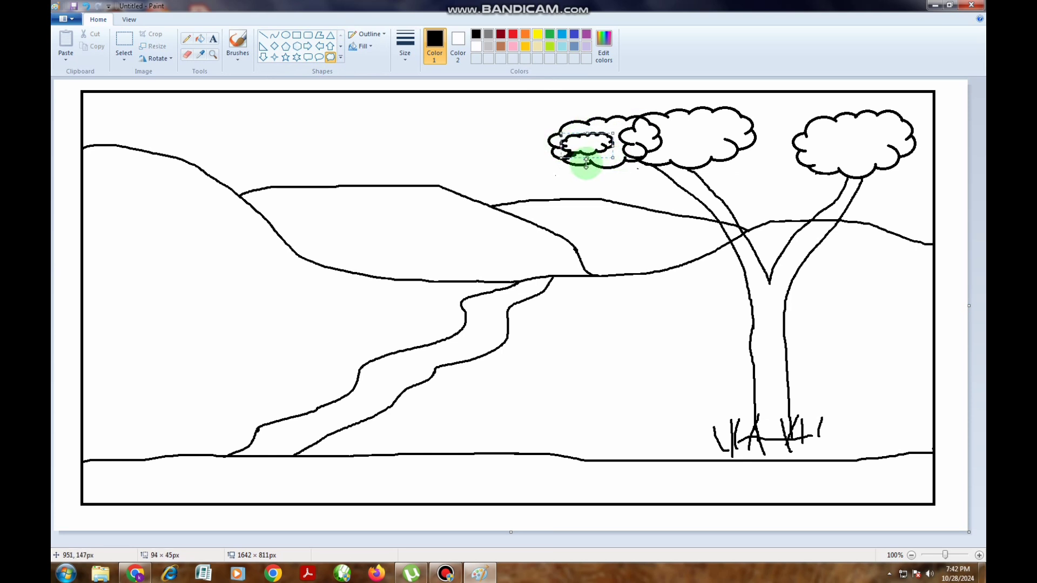
click(580, 161)
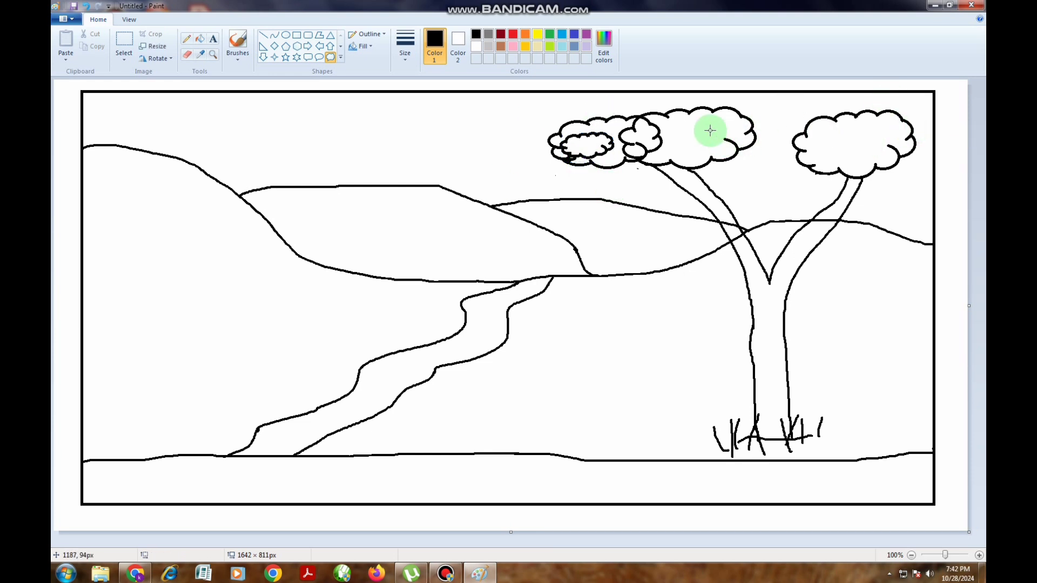
drag(688, 126, 690, 163)
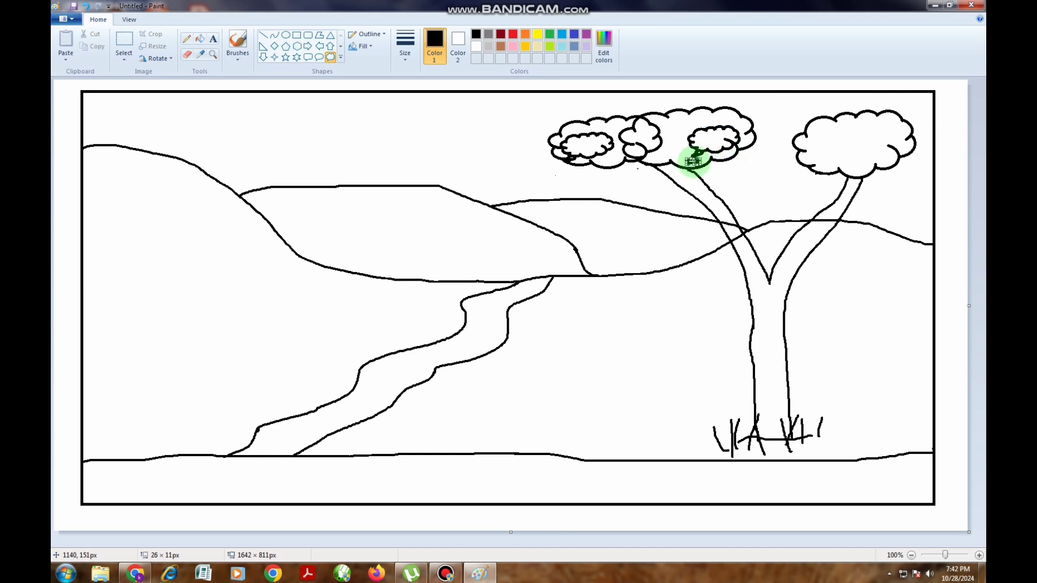
click(726, 167)
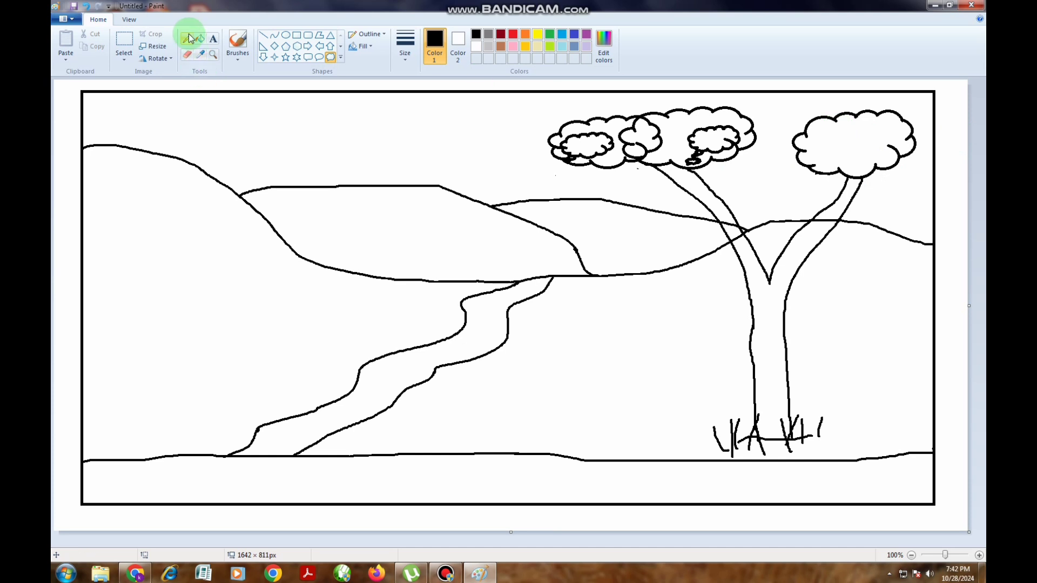
Erase the hill lines crossing the two tree branches, undoing the erasure that cuts into the left branch's outline
click(187, 54)
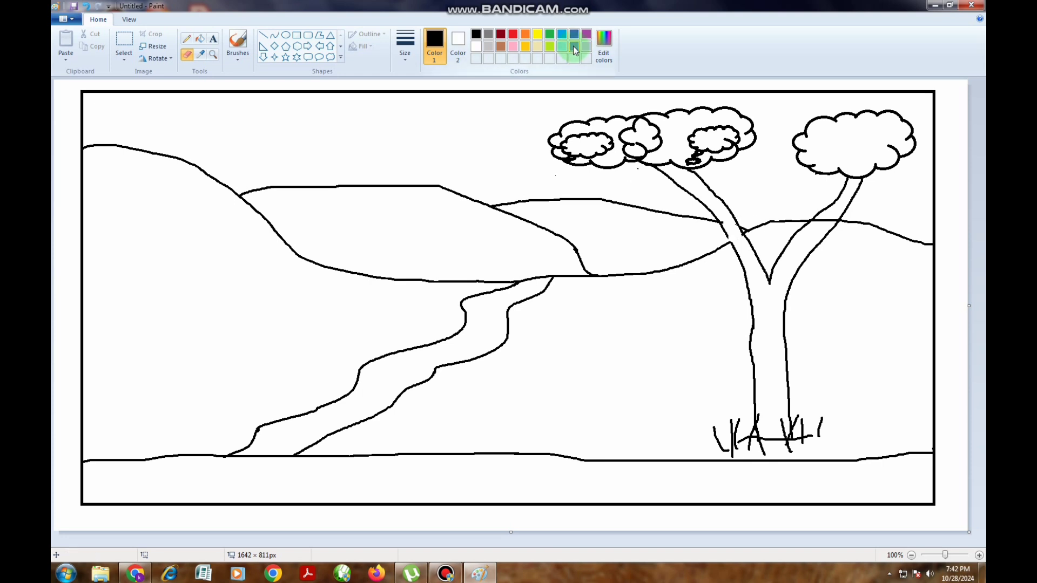
key(ctrl+z)
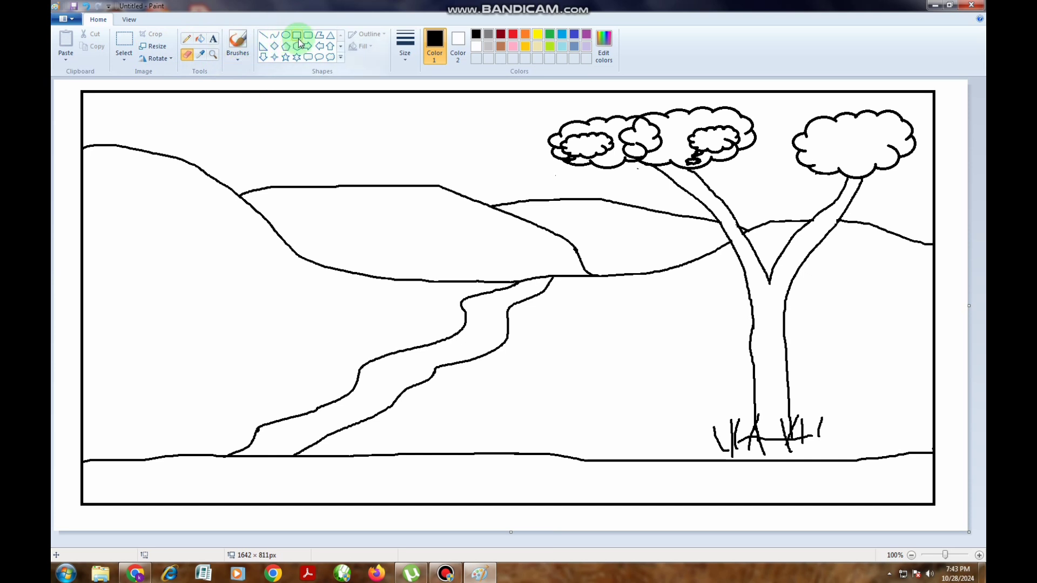
Draw a triangular house roof over the left hill and stretch it to about 270 × 287 px, its tip rising into the sky
click(330, 38)
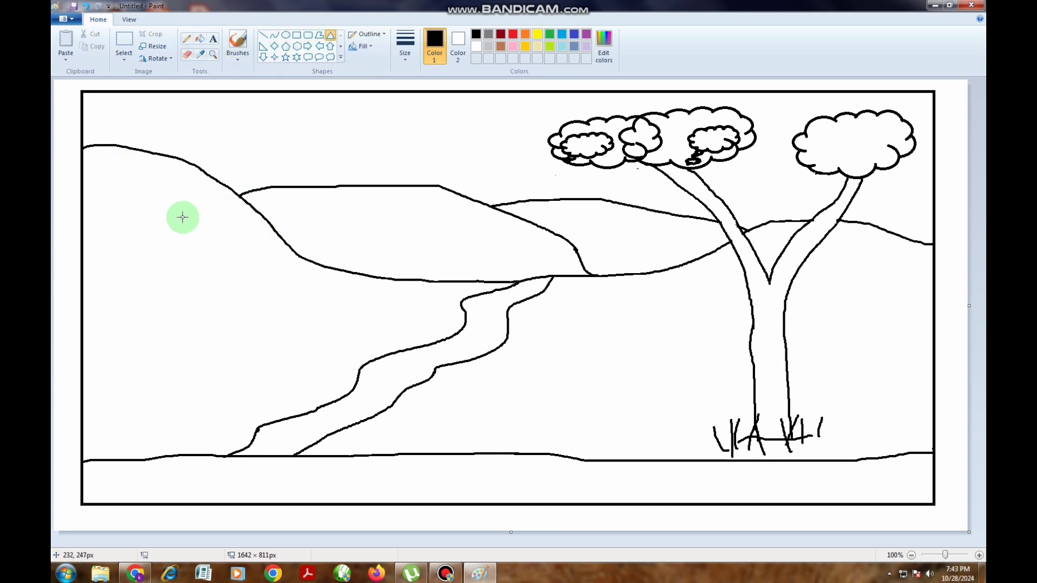
drag(175, 218, 268, 298)
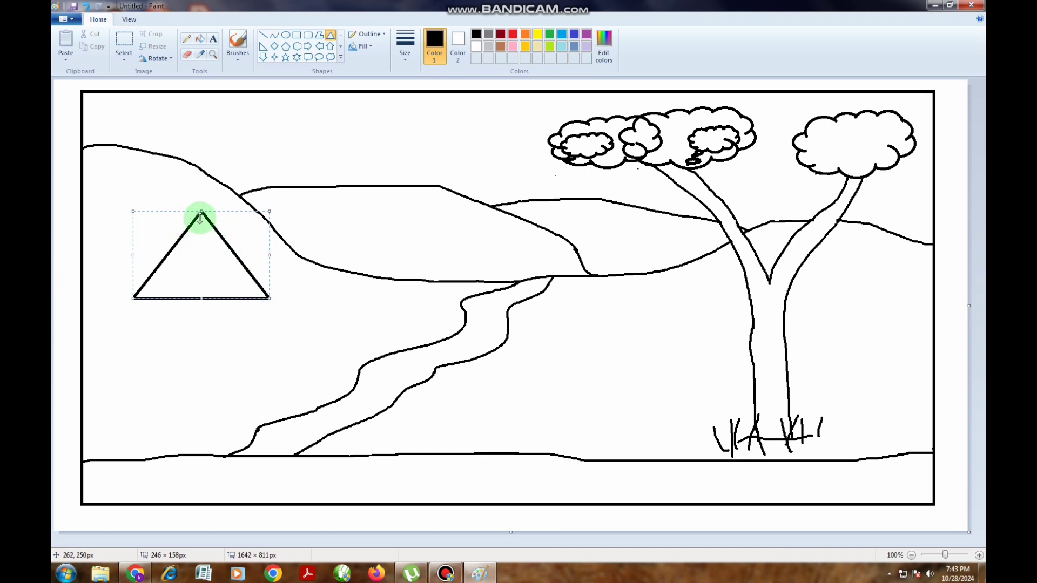
drag(202, 211, 198, 140)
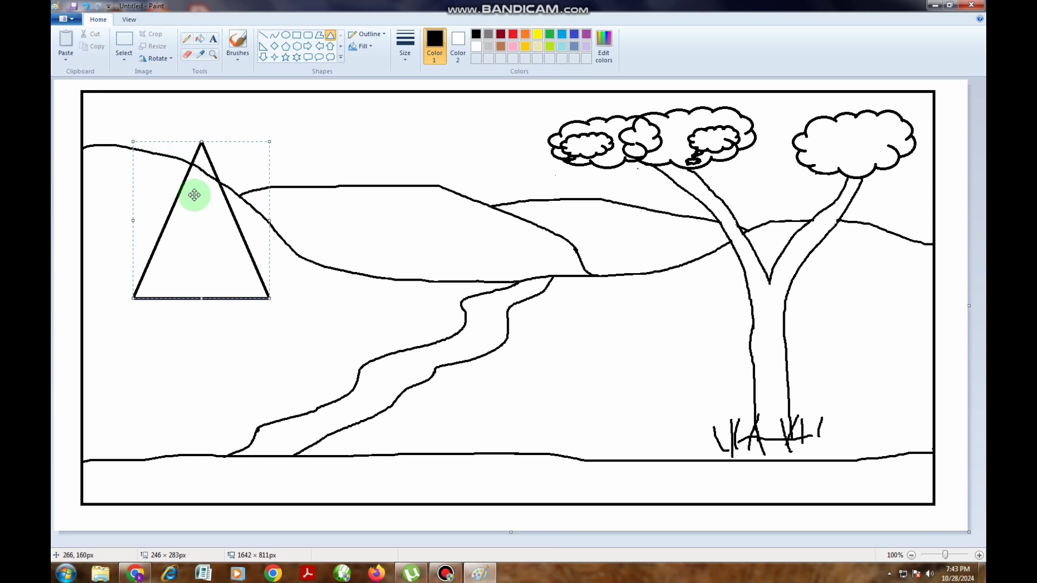
drag(191, 229, 191, 211)
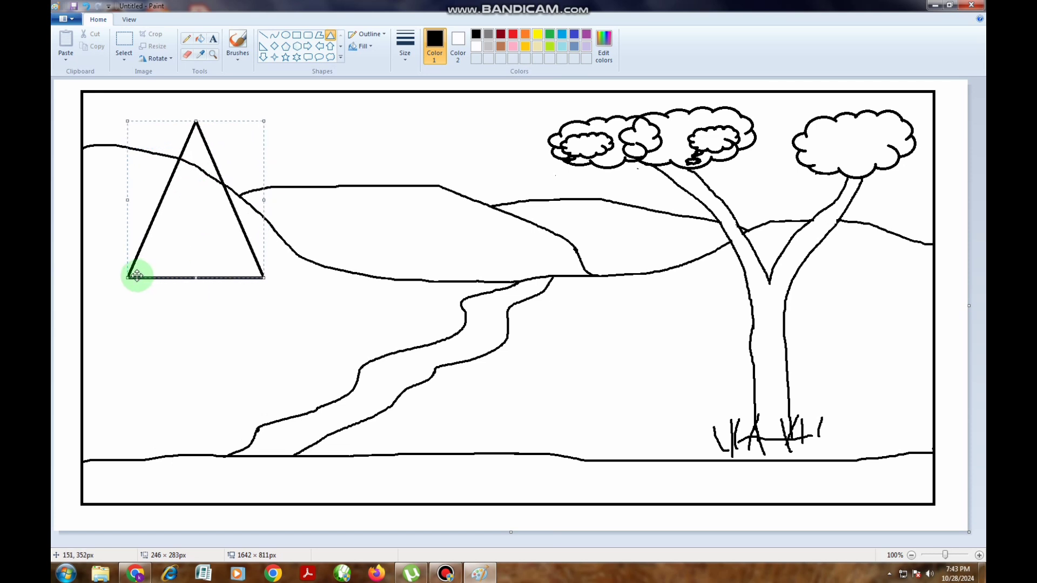
drag(128, 278, 116, 278)
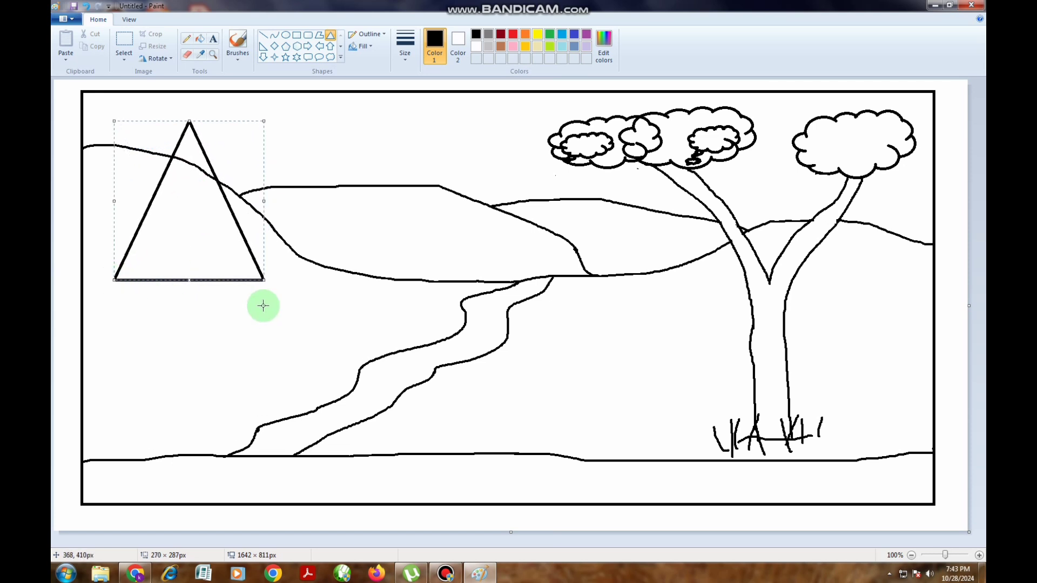
click(294, 296)
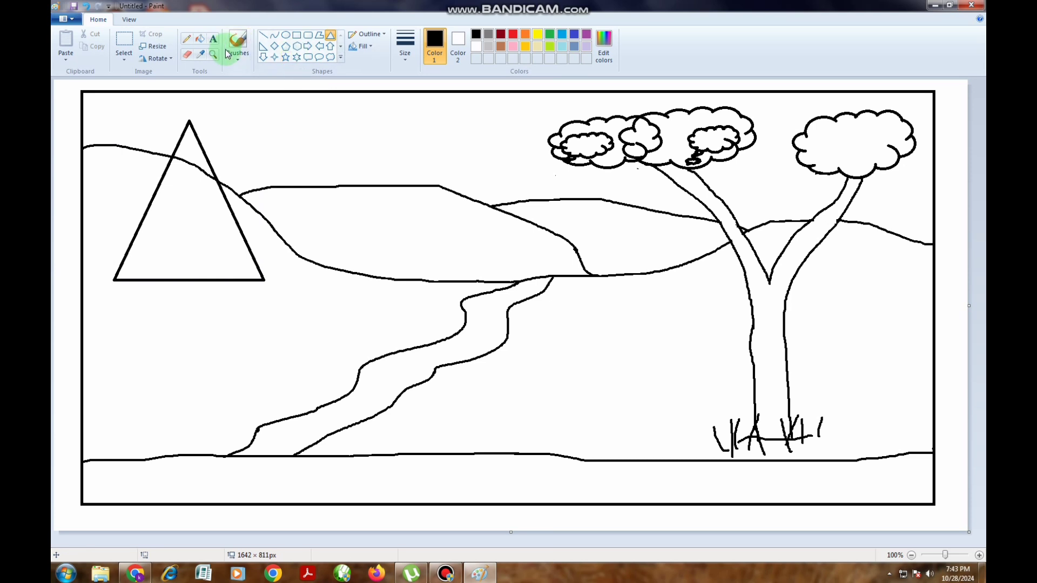
Draw a rectangular house wall of about 221 × 122 px below the roof, with a small square window and a door of about 41 × 81 px
click(297, 36)
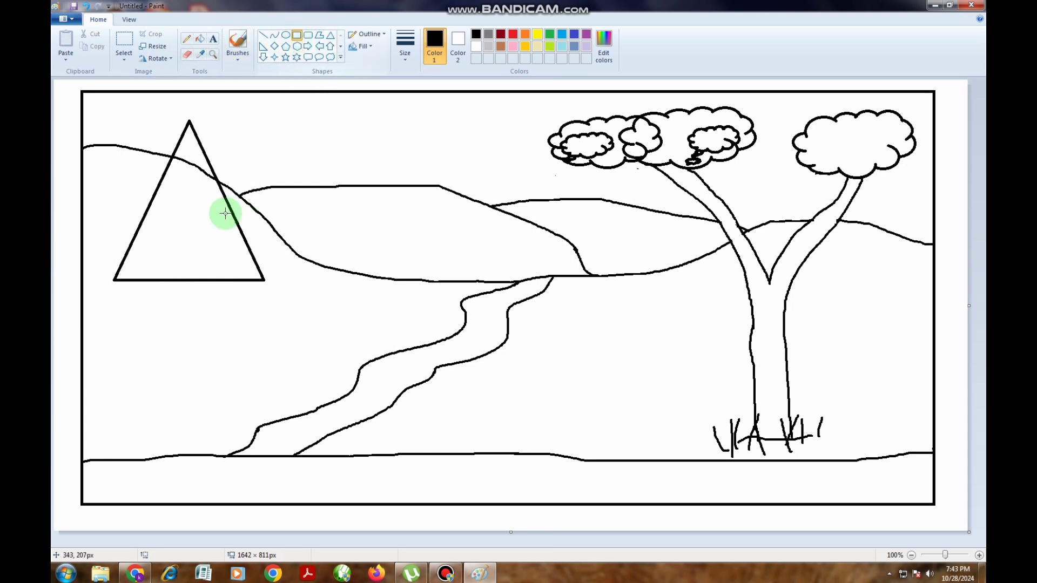
mouse_move(128, 281)
mouse_down()
mouse_move(183, 331)
mouse_move(232, 354)
mouse_move(252, 349)
mouse_up()
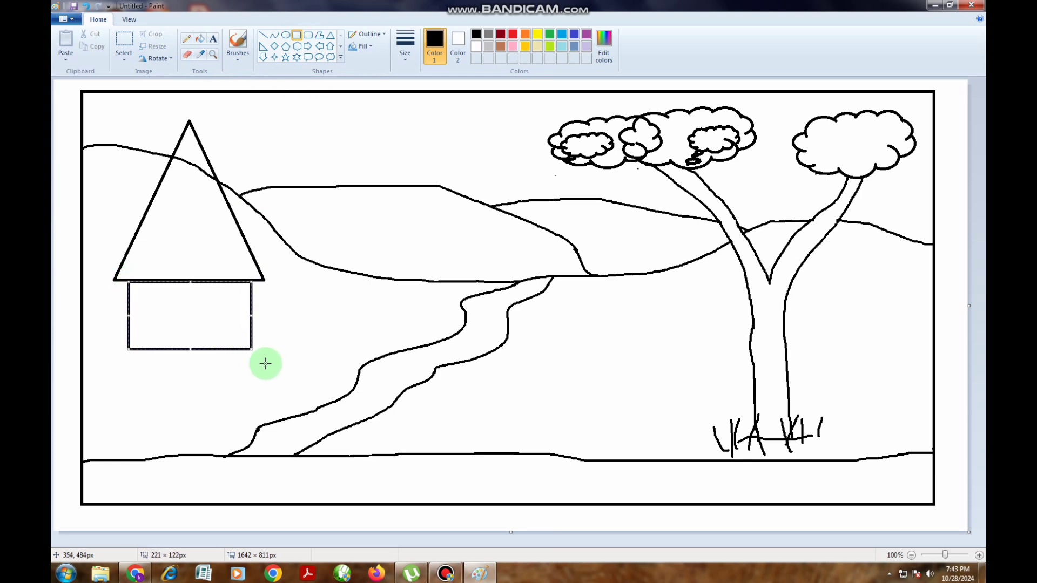
click(320, 336)
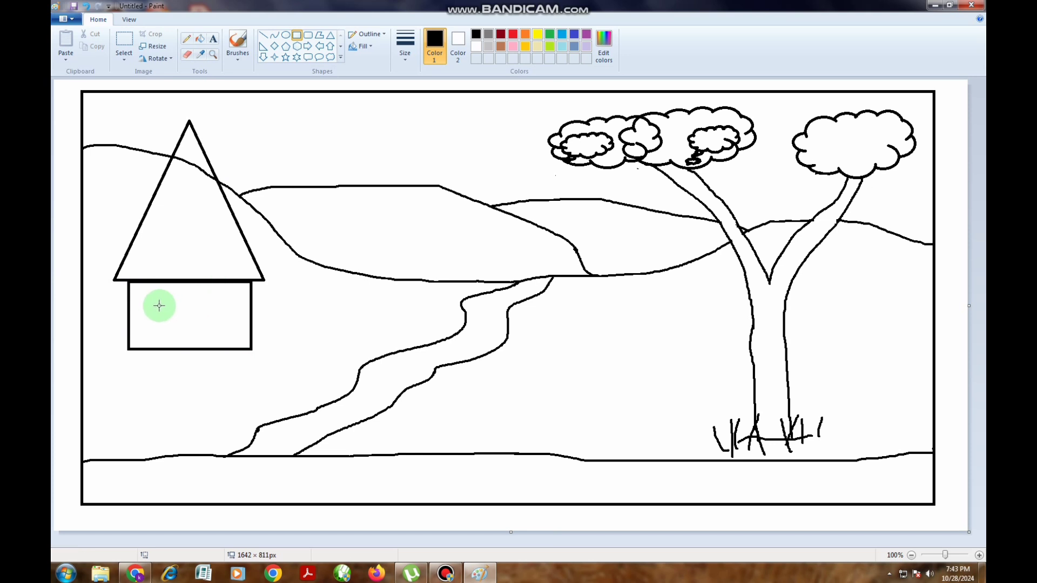
drag(142, 304, 166, 327)
drag(215, 301, 237, 344)
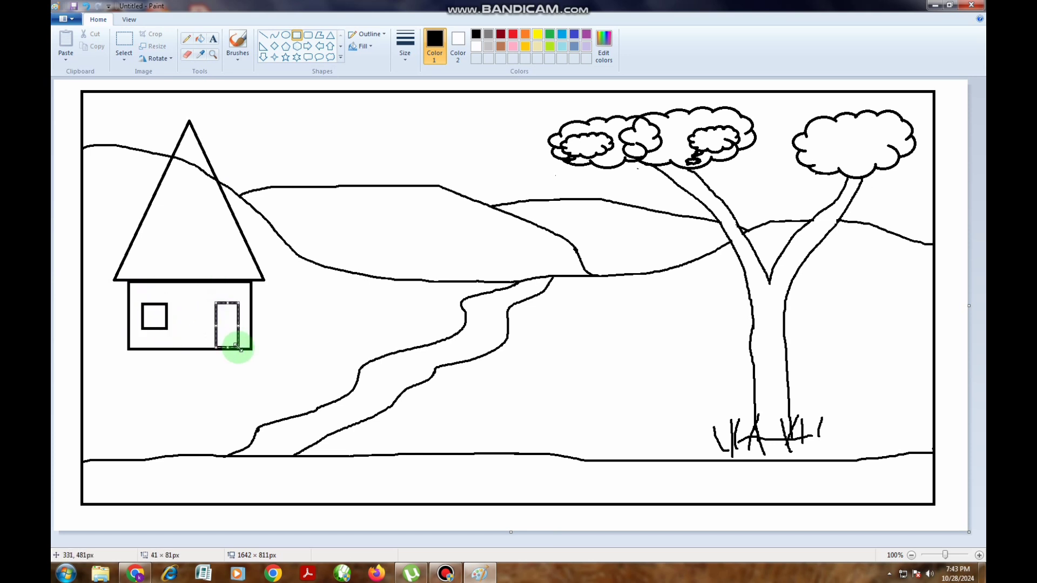
Draw a curved path with the Pencil from both sides of the house to the river and erase the riverbank line across its mouth
click(189, 40)
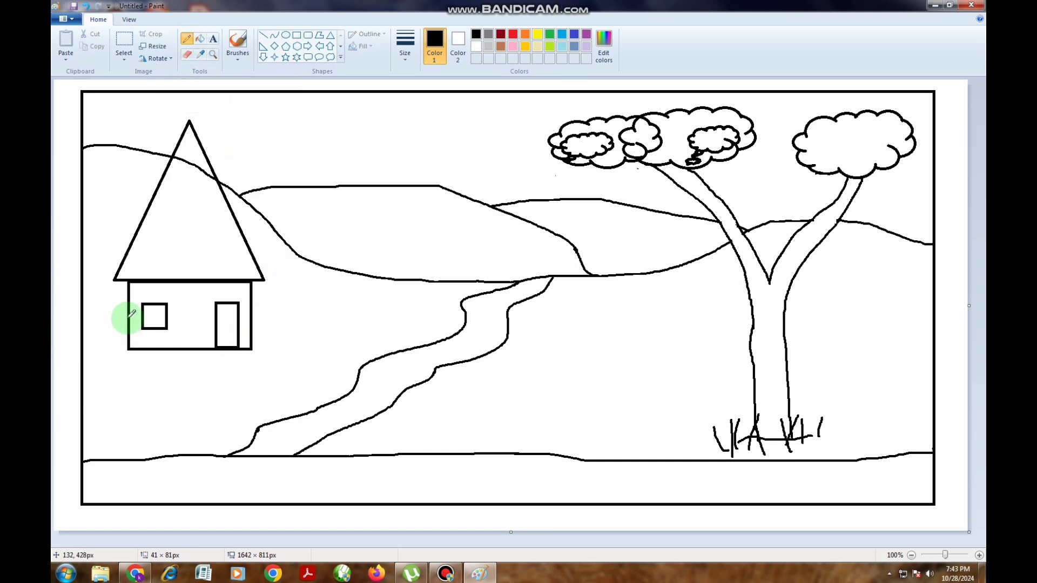
mouse_move(129, 317)
mouse_down()
mouse_move(100, 339)
mouse_move(107, 357)
mouse_move(132, 368)
mouse_move(338, 398)
mouse_up()
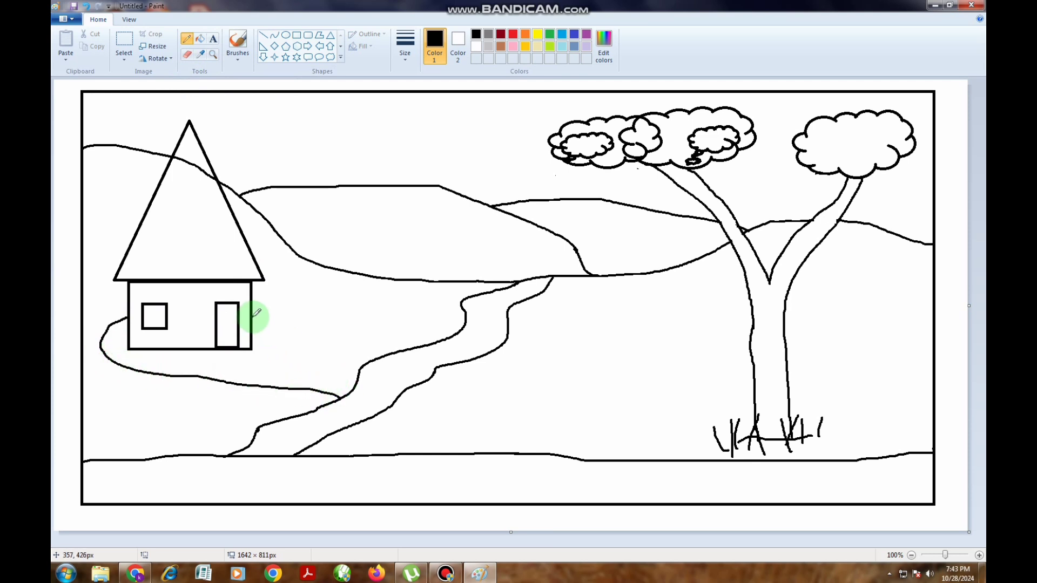
mouse_move(252, 316)
mouse_down()
mouse_move(284, 328)
mouse_move(285, 360)
mouse_move(358, 382)
mouse_up()
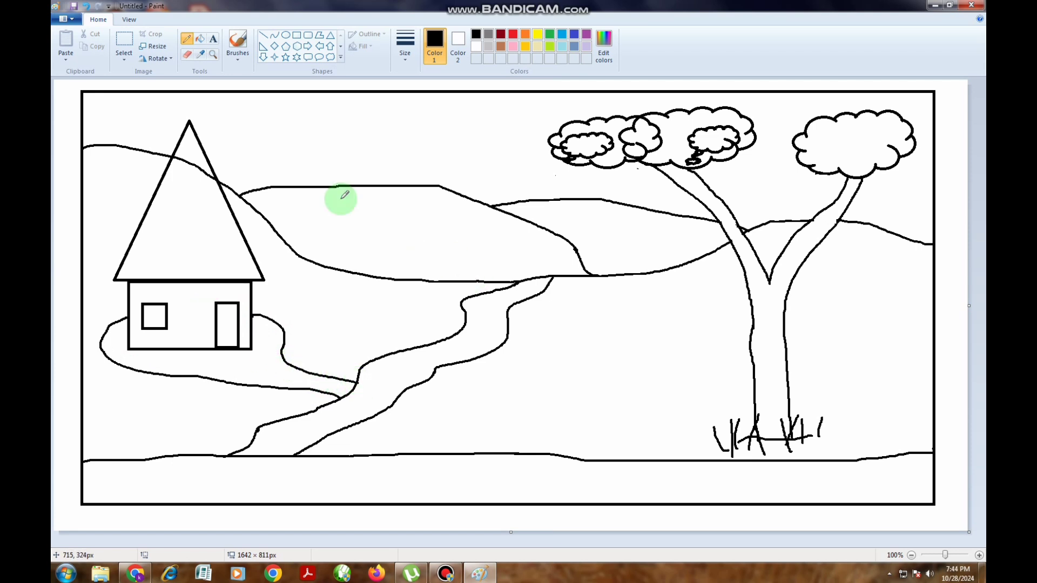
click(187, 54)
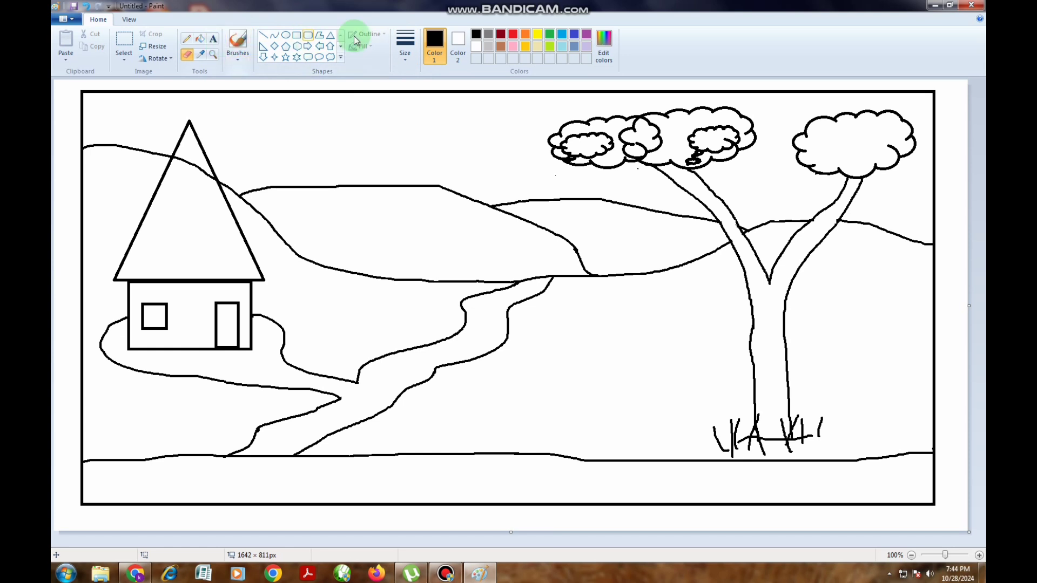
Fill the sky with dark blue
click(200, 38)
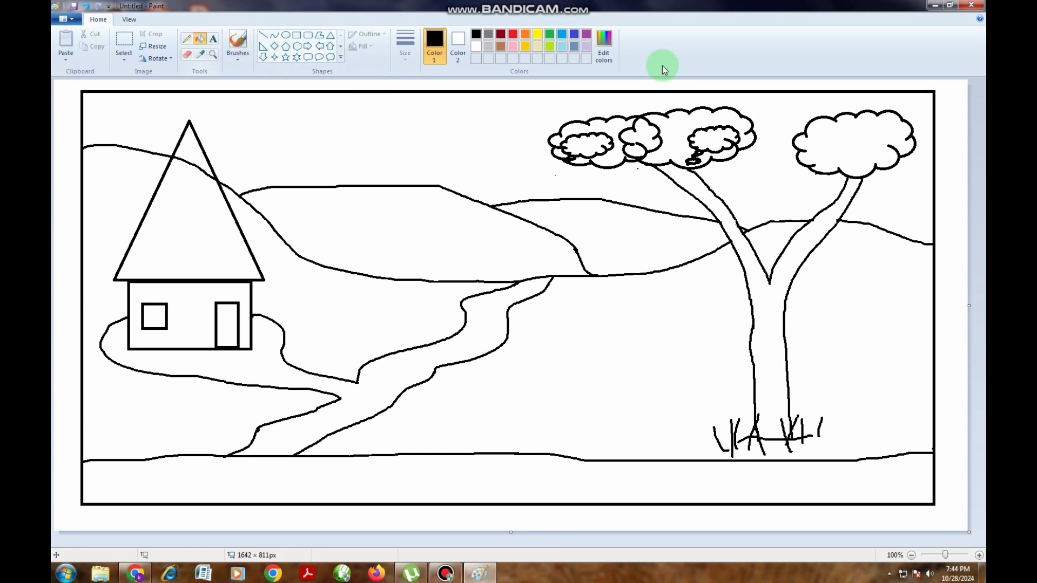
click(574, 34)
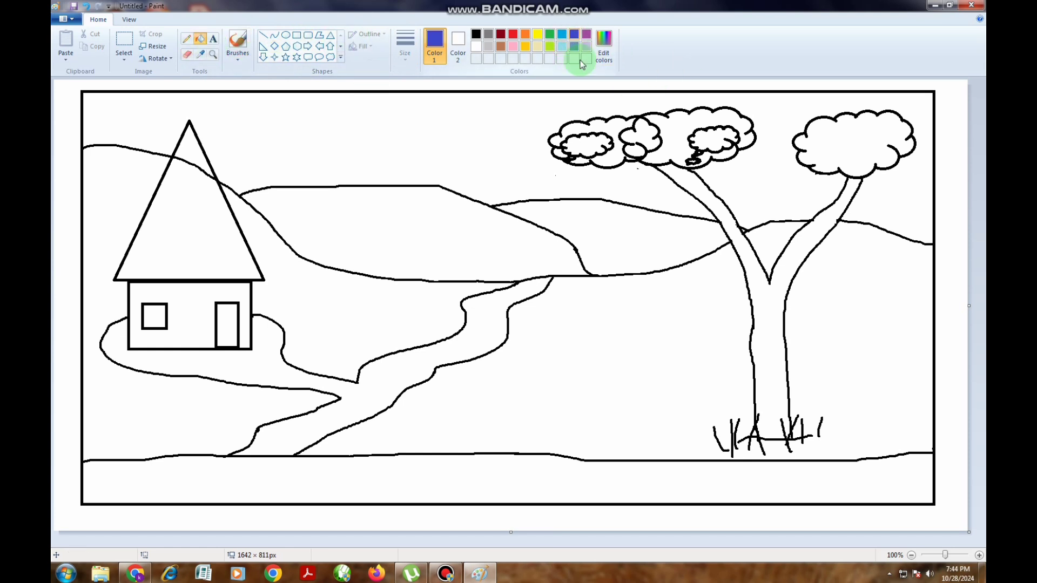
click(480, 121)
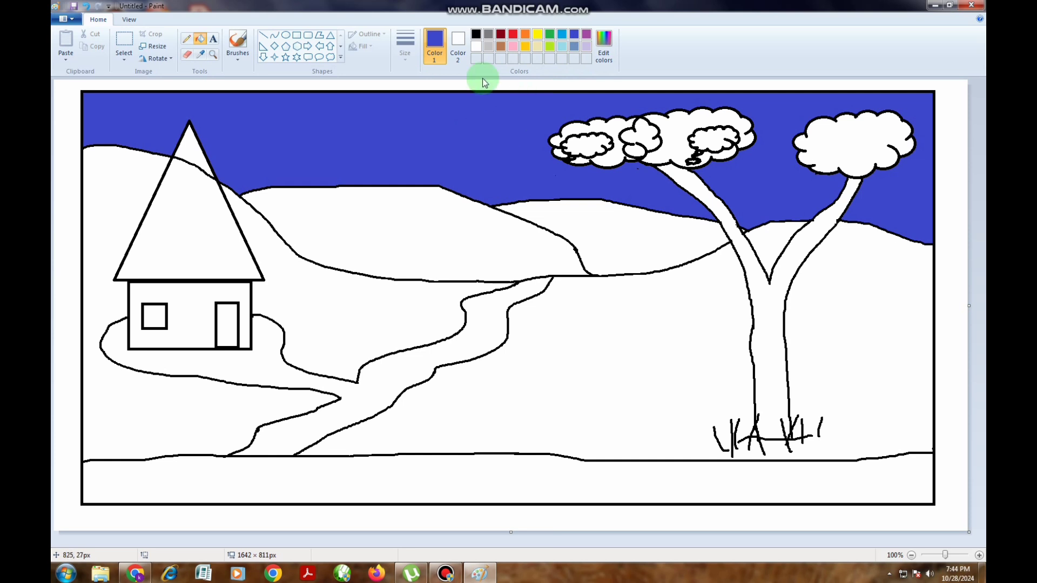
Fill the two middle hills with lime green
click(550, 44)
click(551, 49)
click(608, 222)
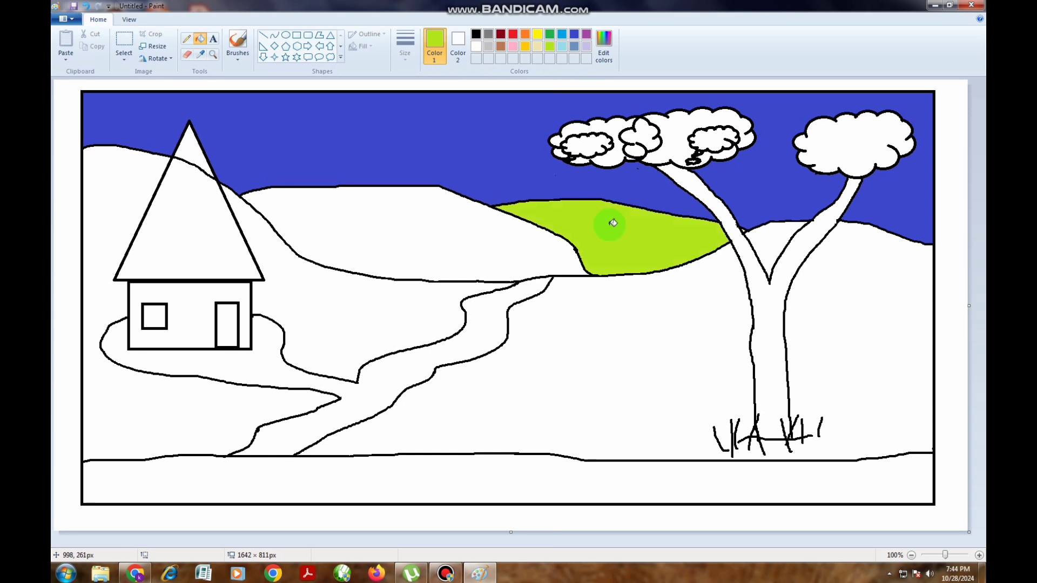
click(489, 232)
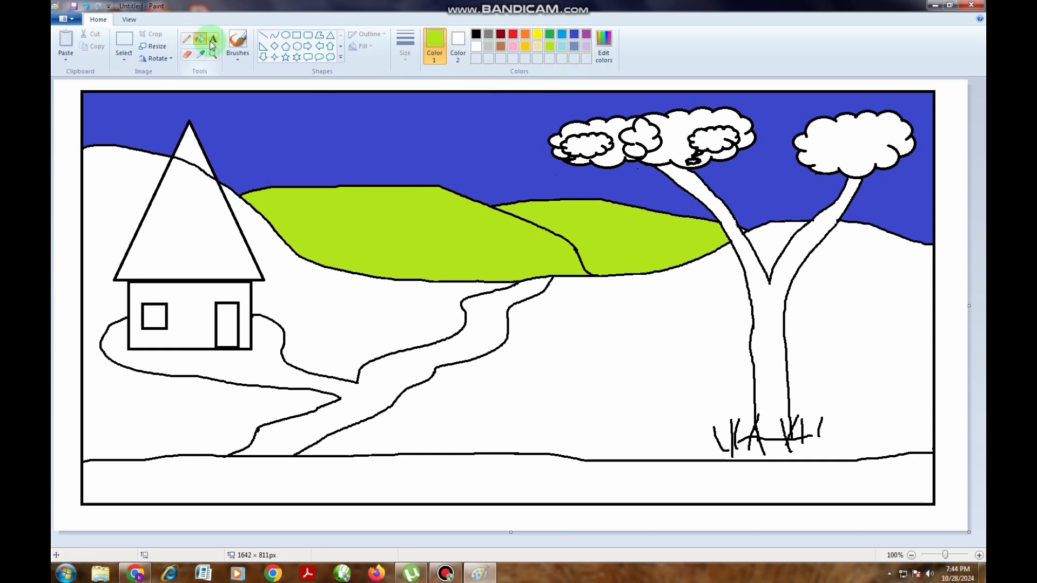
Draw black ground lines with the Pencil from the river's source past the trunk to the right frame, and from the left hill past the roof to the left frame
click(187, 38)
click(479, 33)
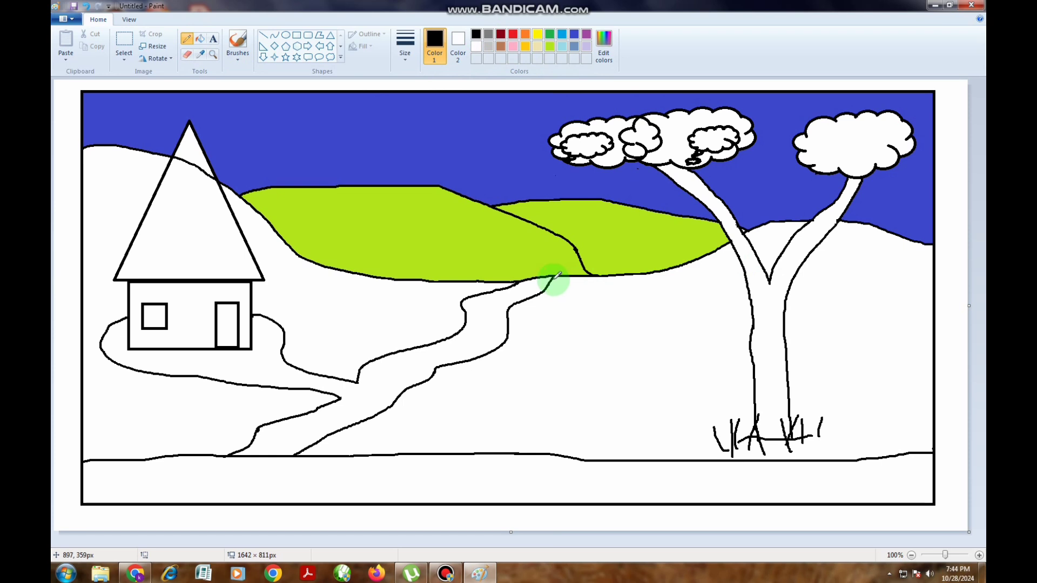
drag(558, 276, 752, 308)
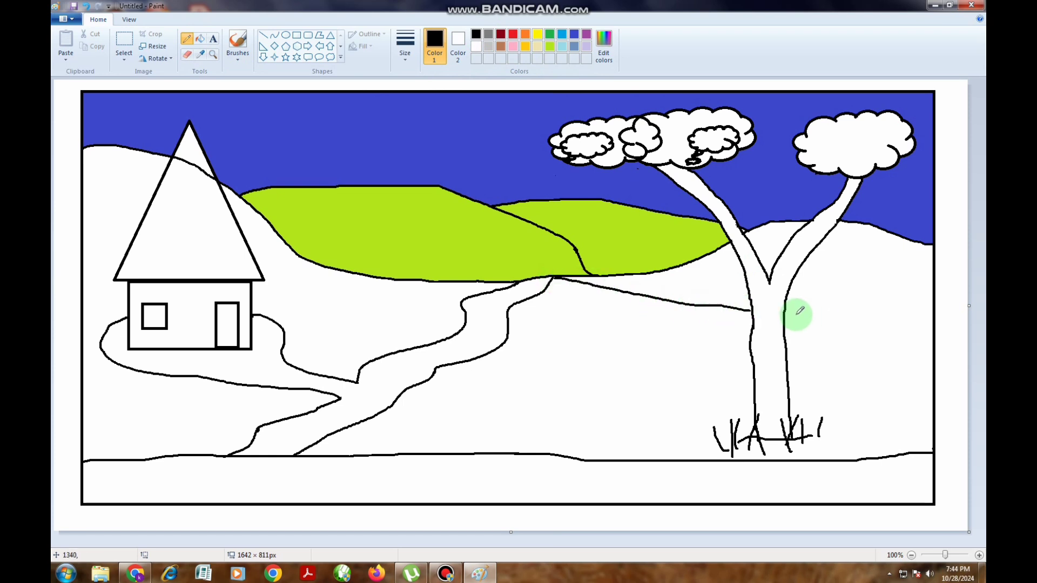
drag(785, 315, 933, 333)
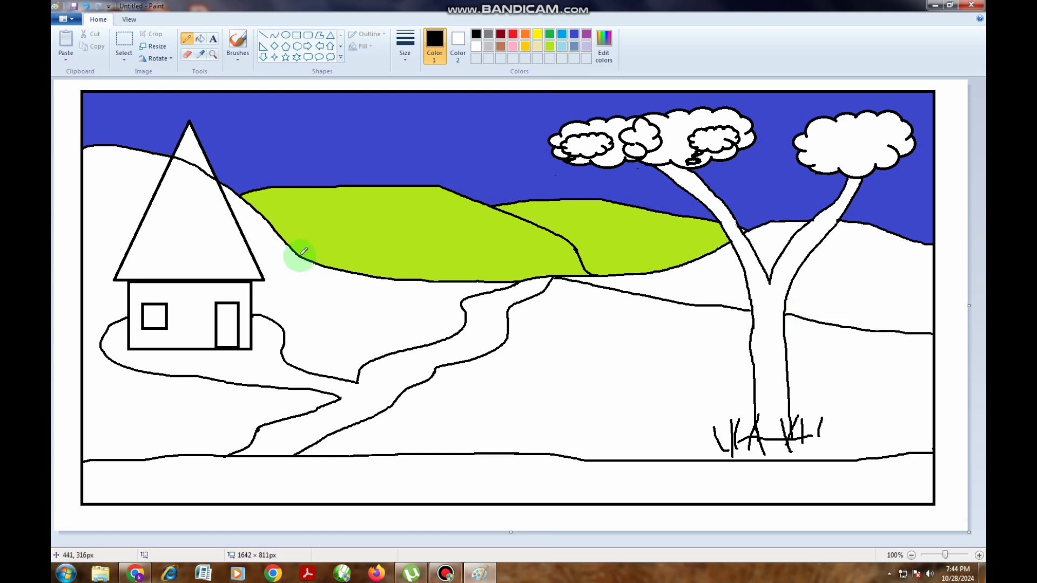
drag(299, 256, 261, 267)
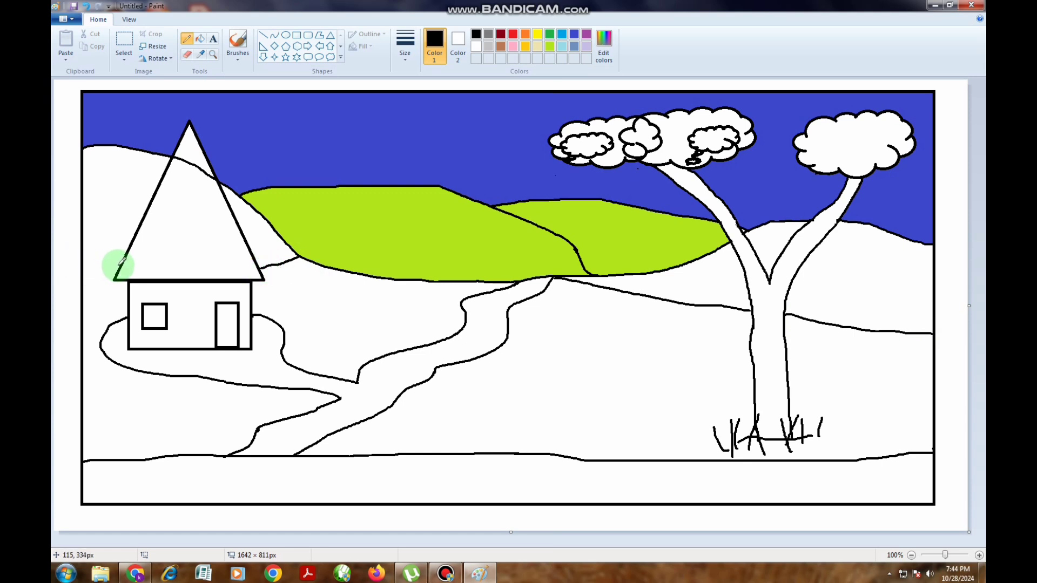
drag(121, 265, 78, 269)
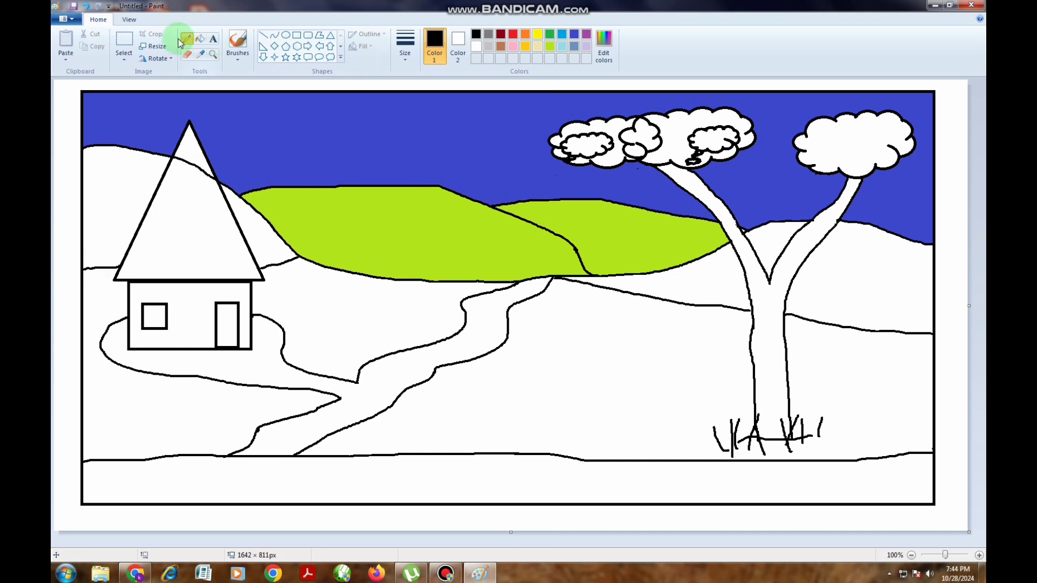
Erase the hill line crossing the roof and fill the left hill on both sides of the roof with lime green
click(187, 55)
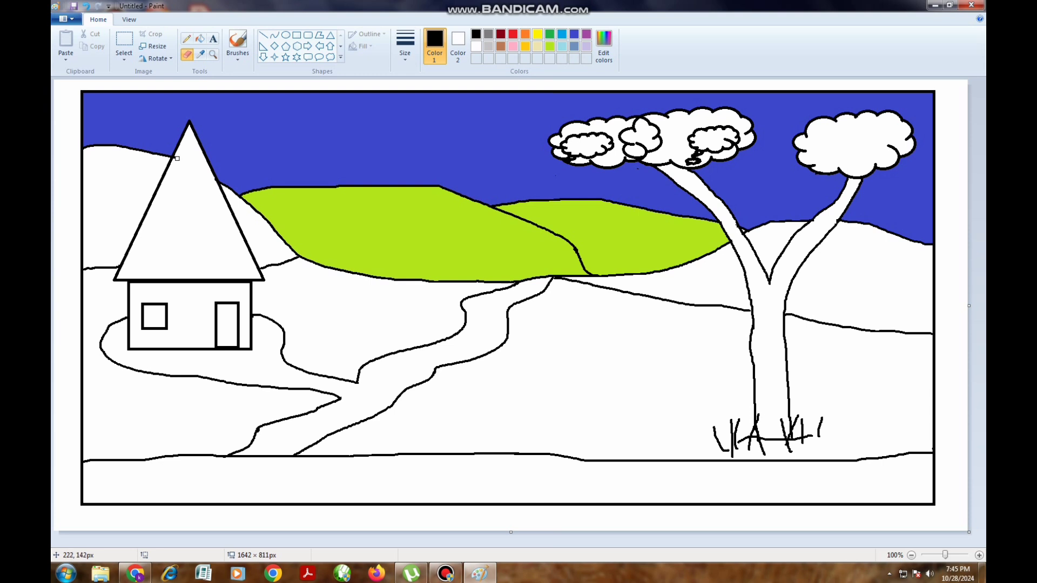
click(199, 41)
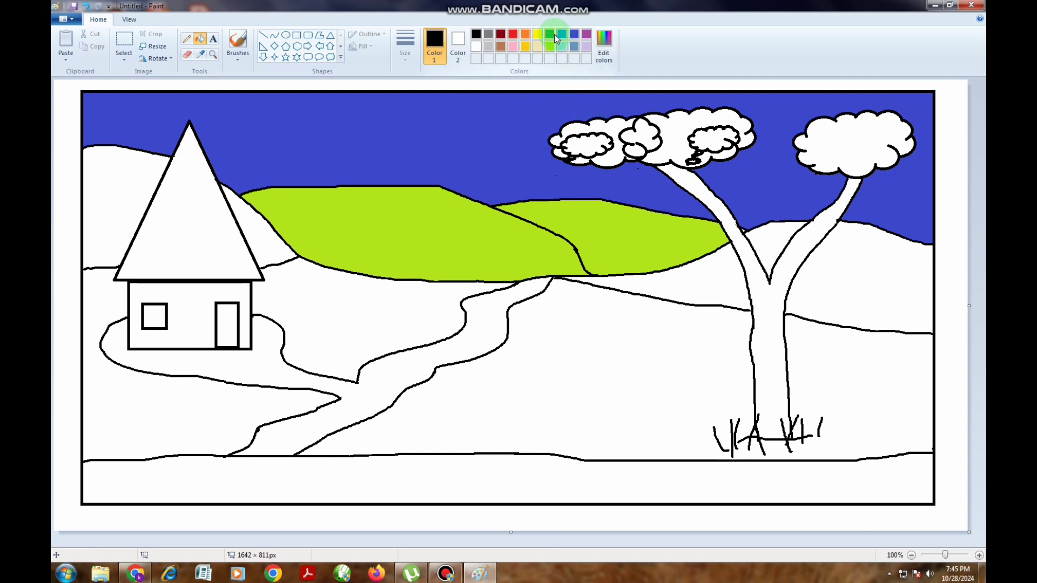
click(254, 221)
click(142, 181)
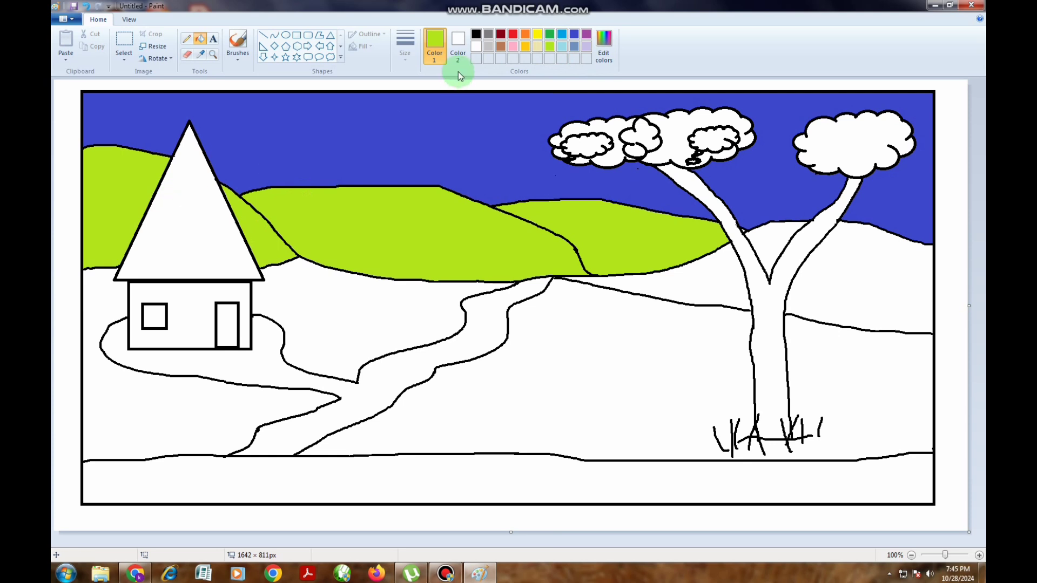
Fill the triangular roof of the house with dark gray
click(488, 35)
click(195, 199)
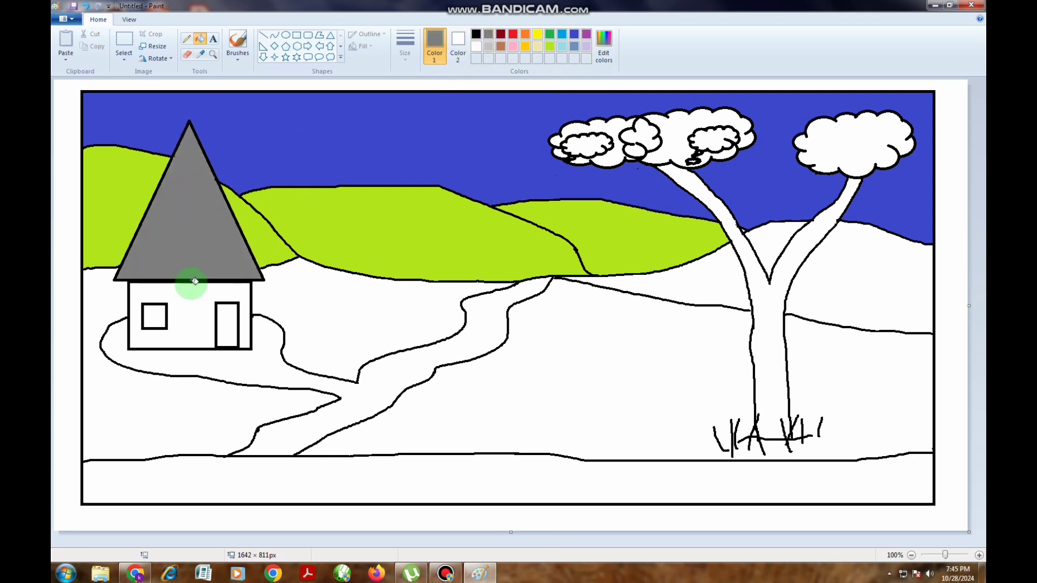
Fill the house wall with dark gray and its door and window with black
click(197, 297)
click(476, 34)
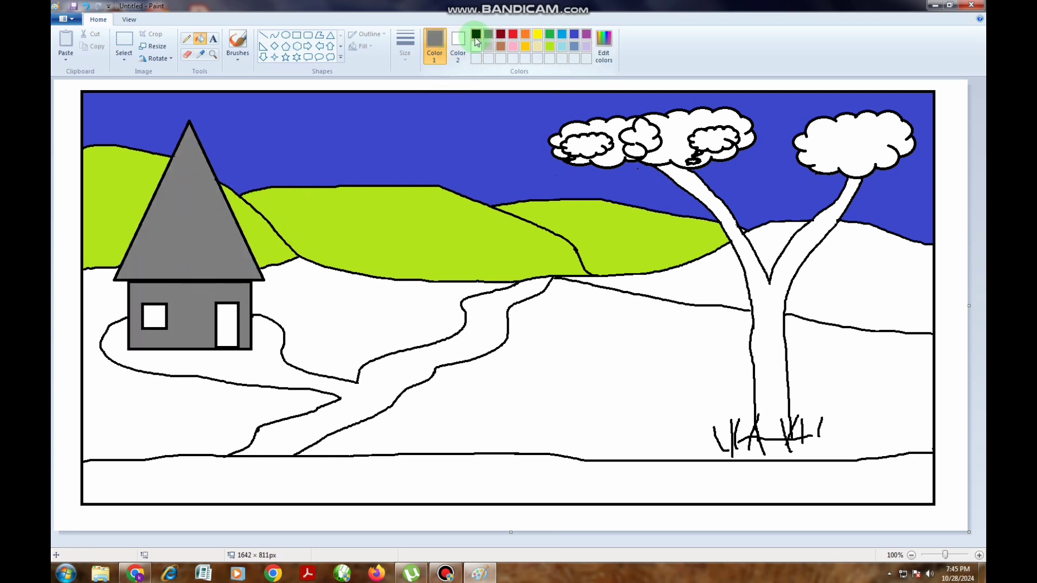
click(225, 324)
click(149, 311)
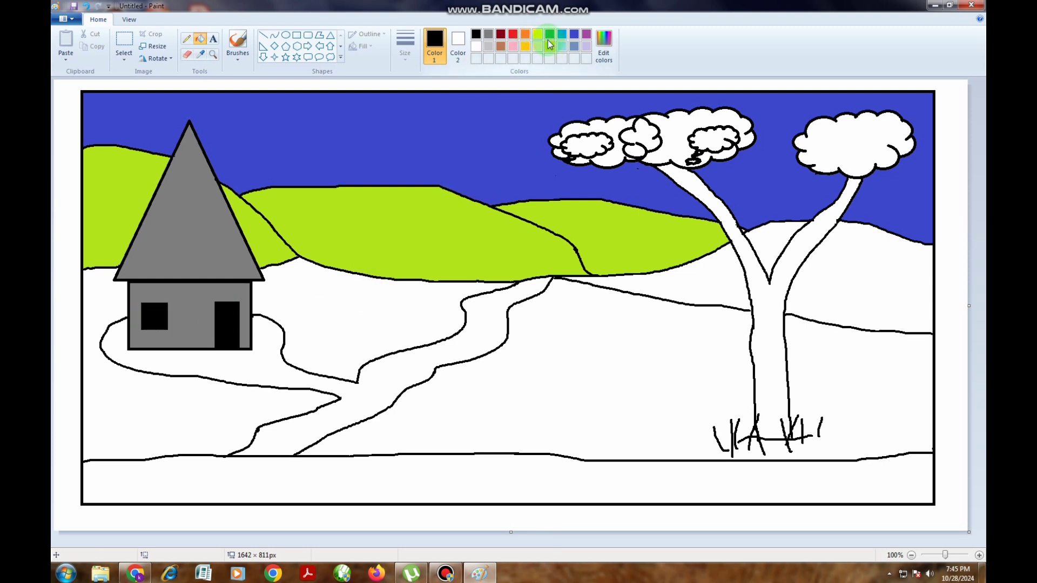
Fill the ground on both sides of the winding strip and the hill behind the tree with green
click(549, 34)
click(391, 288)
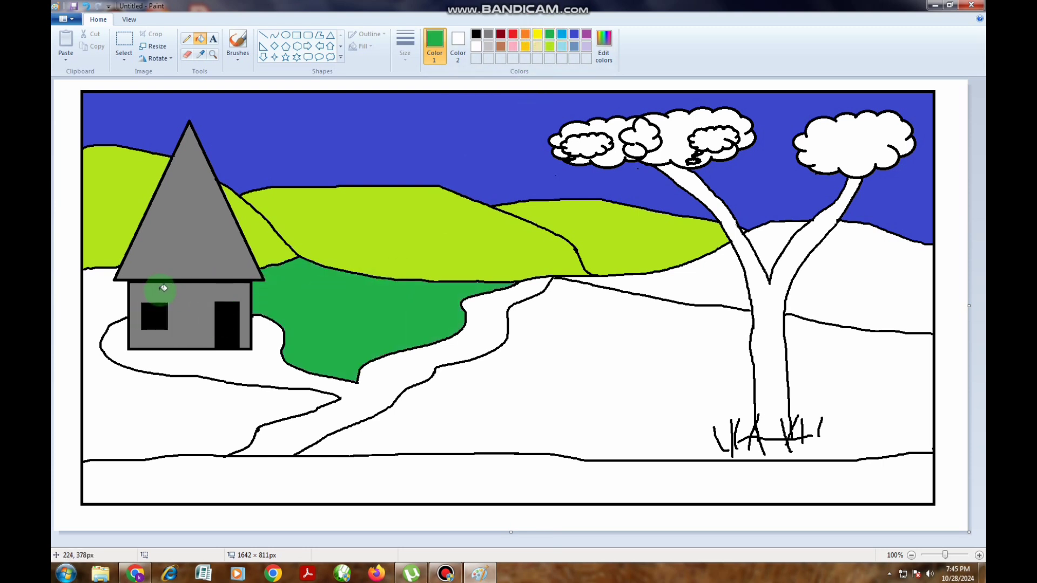
click(111, 290)
click(588, 311)
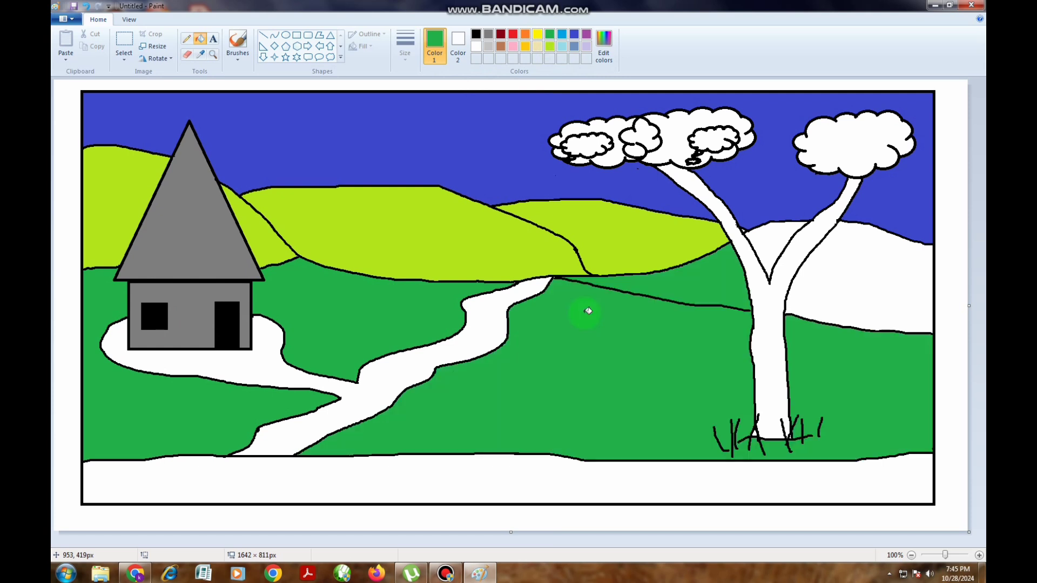
click(820, 282)
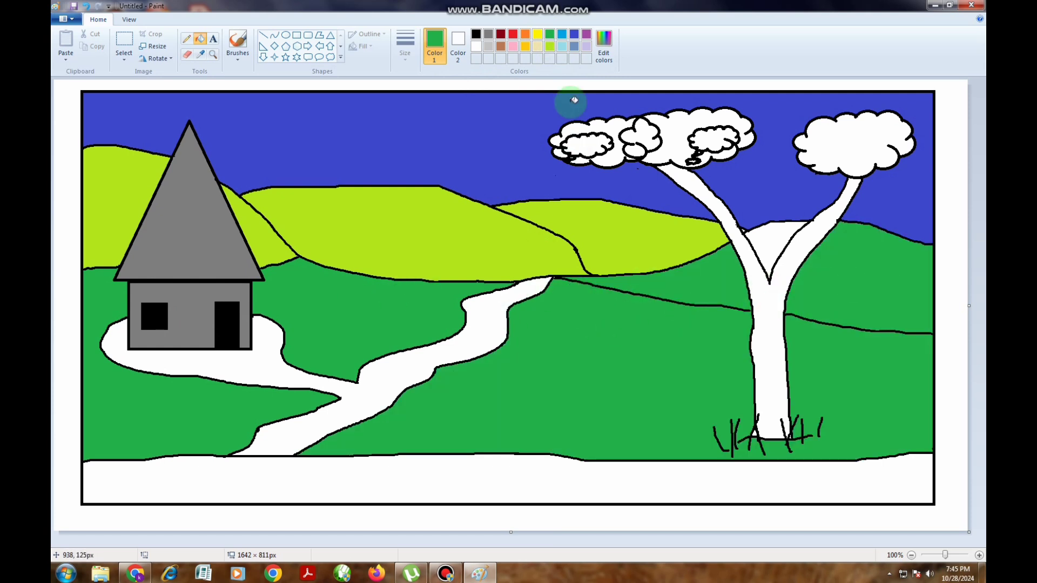
Fill the winding strip and the connected path around the house with light gray
click(487, 45)
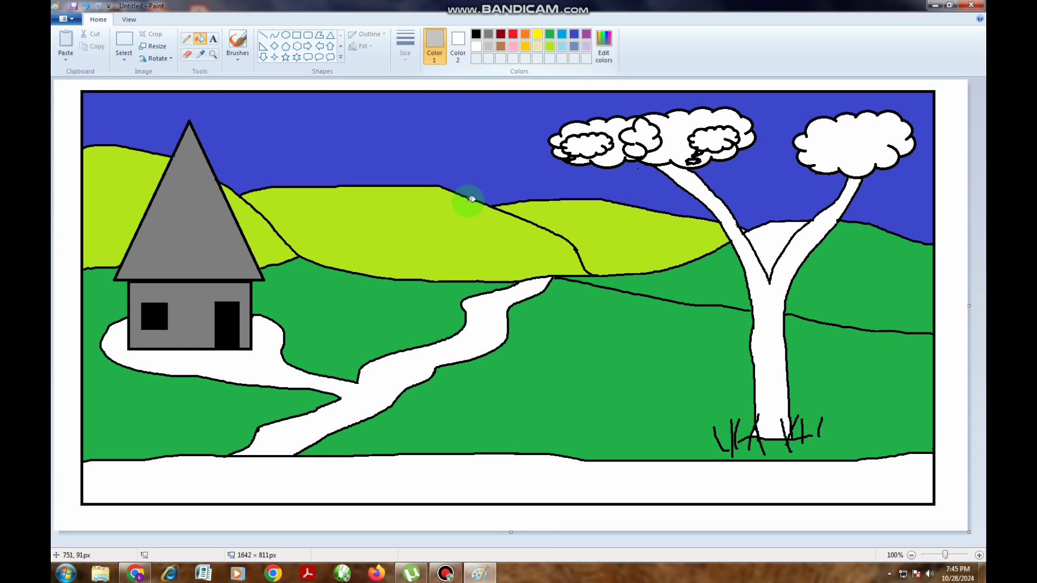
click(484, 305)
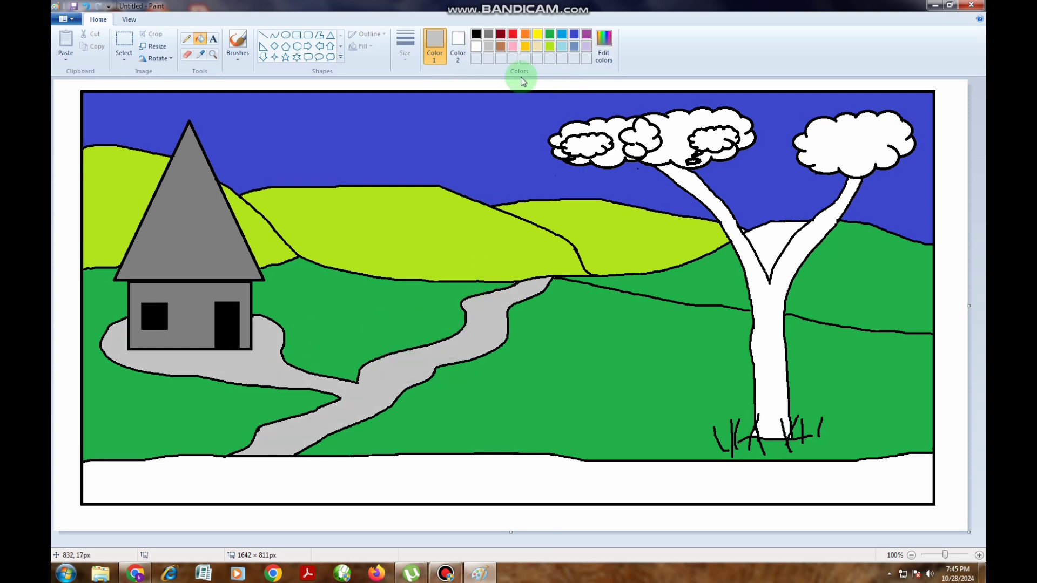
Fill the strip along the lower frame with light turquoise, and recolor it with the darker turquoise
click(561, 34)
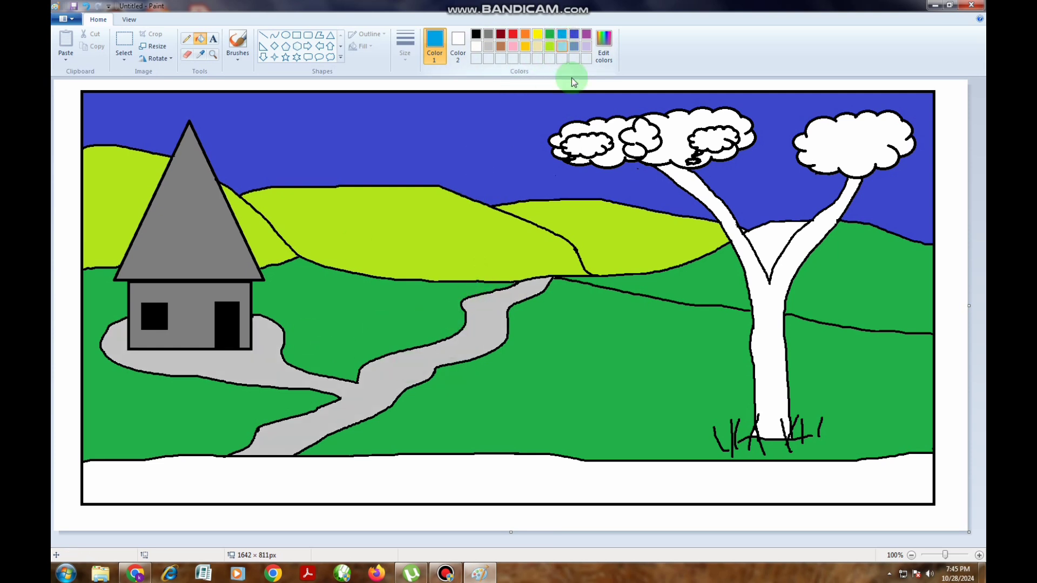
click(561, 46)
click(504, 467)
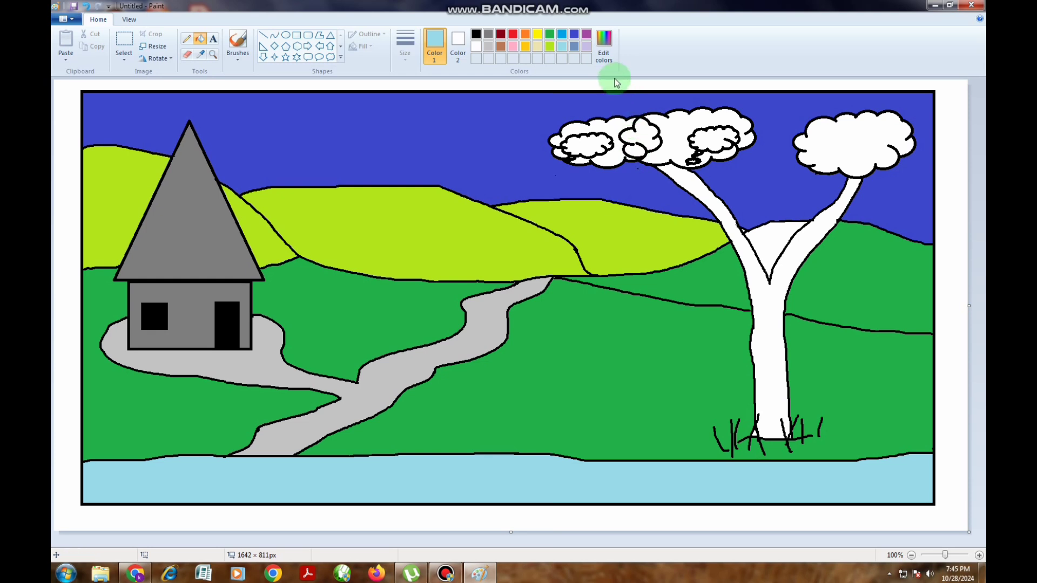
click(562, 34)
click(458, 474)
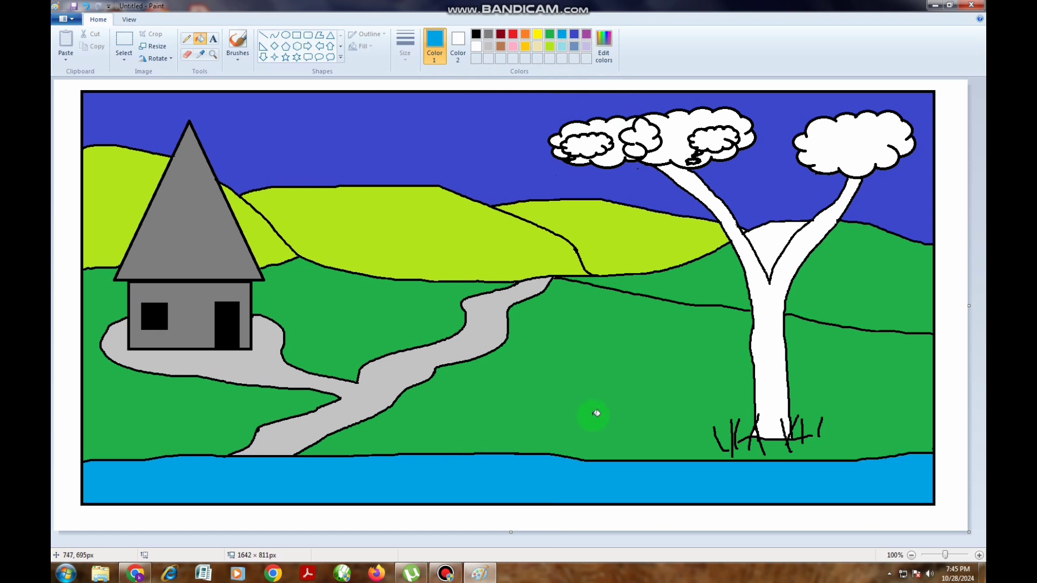
Draw short white horizontal ripple dashes across the turquoise water with the Pencil
click(186, 40)
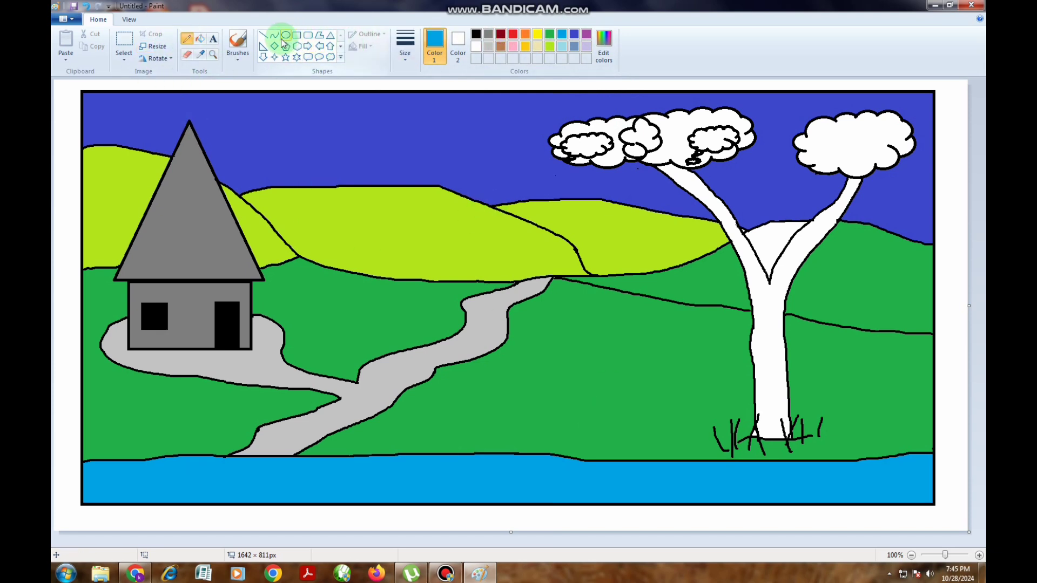
click(477, 47)
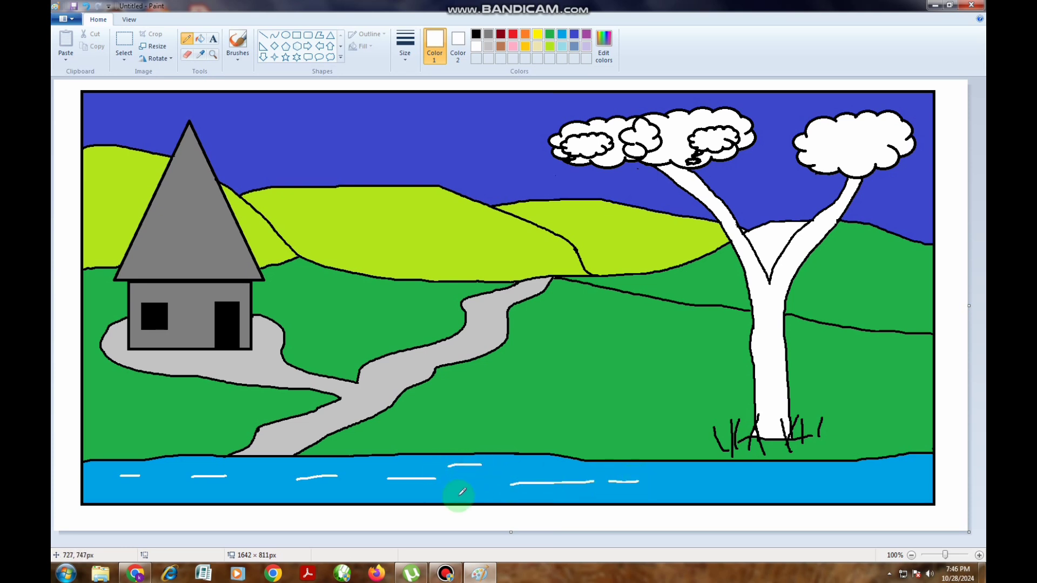
drag(458, 495, 495, 494)
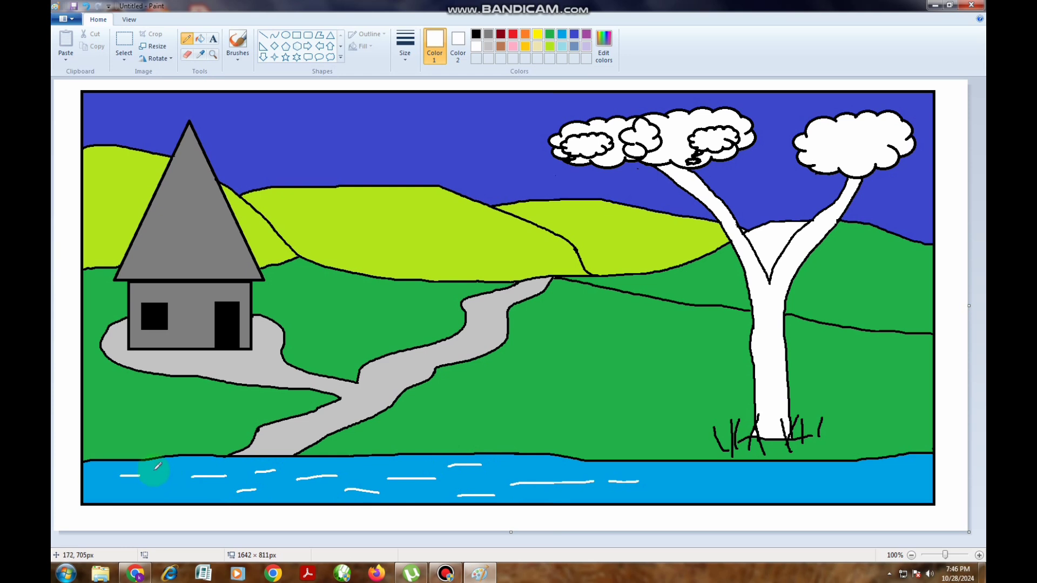
drag(152, 491, 188, 491)
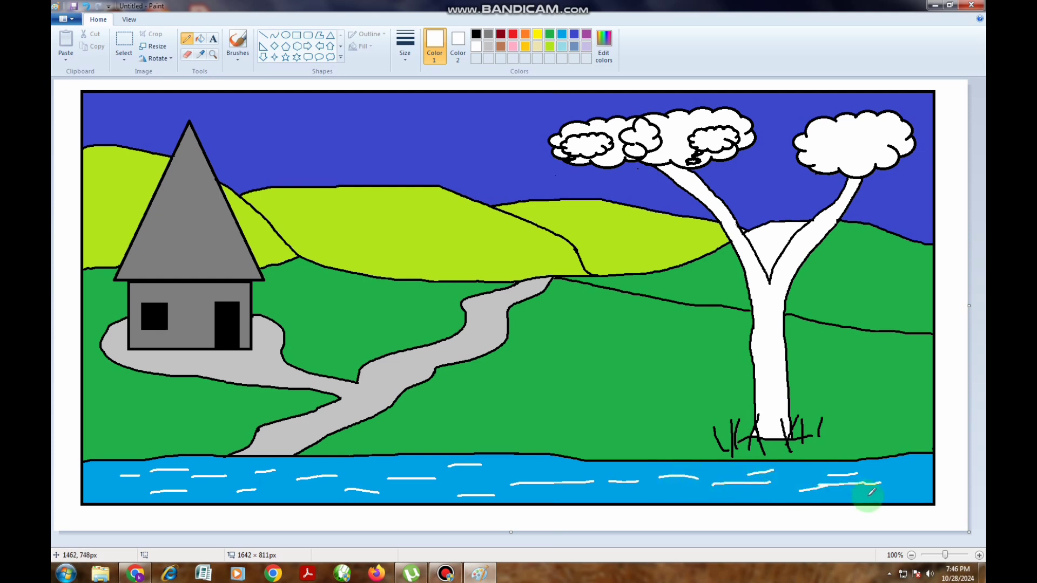
Fill the tree's foliage clouds with green, including the small inner clouds and the separate crown on the right branch
click(199, 39)
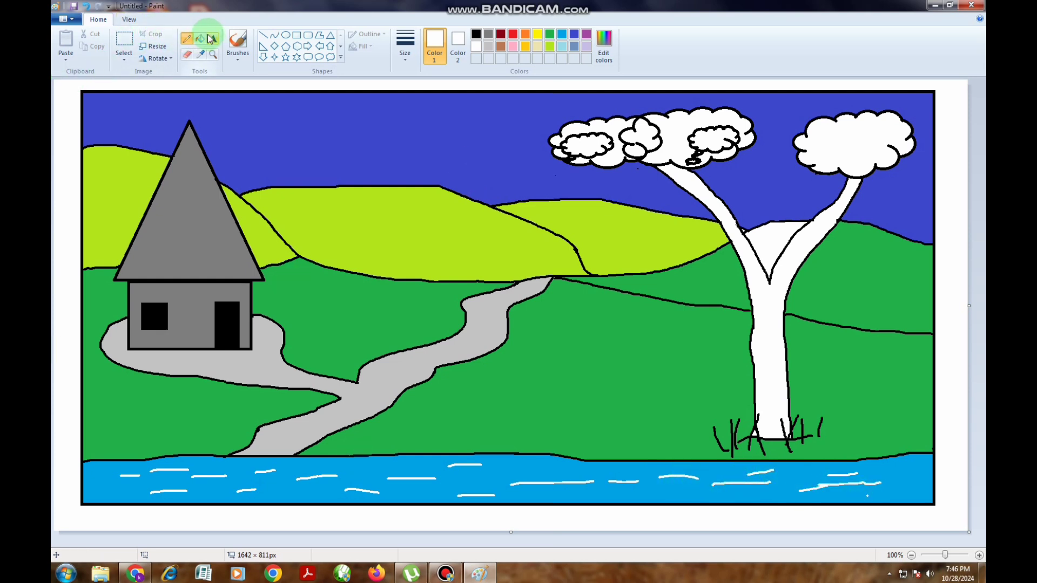
click(549, 34)
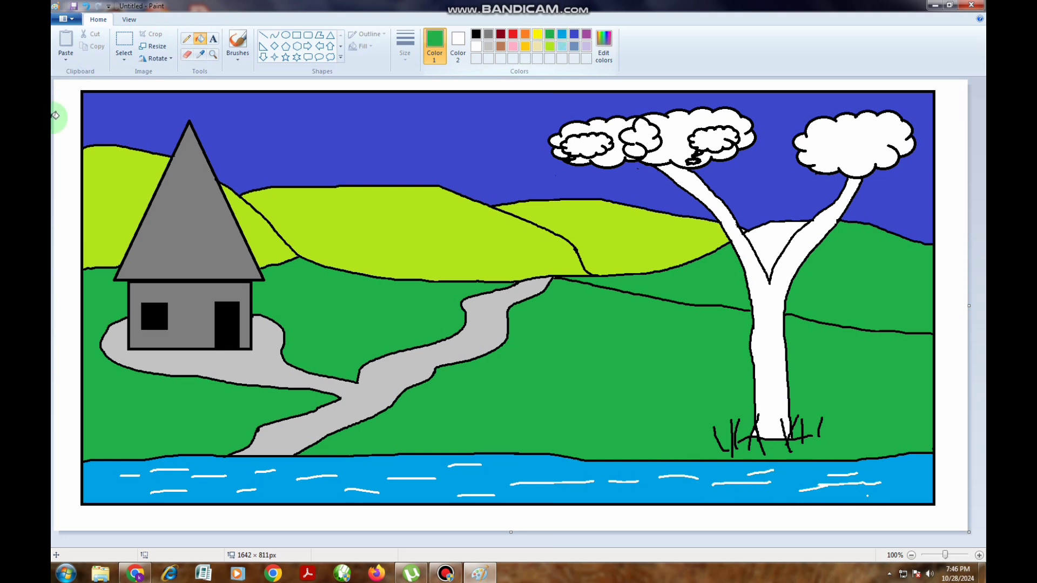
click(668, 130)
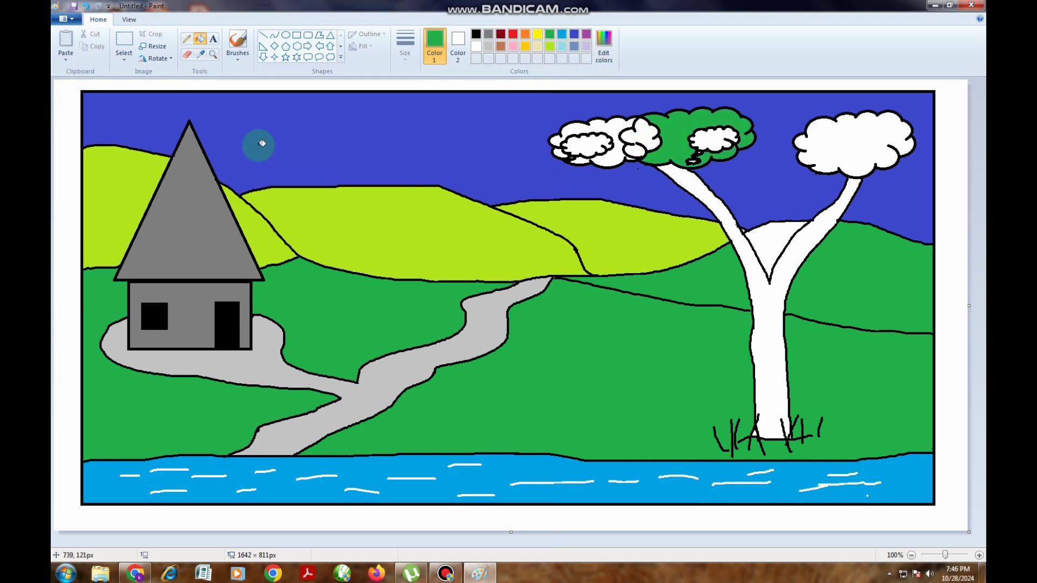
click(605, 125)
click(640, 141)
click(632, 137)
click(585, 146)
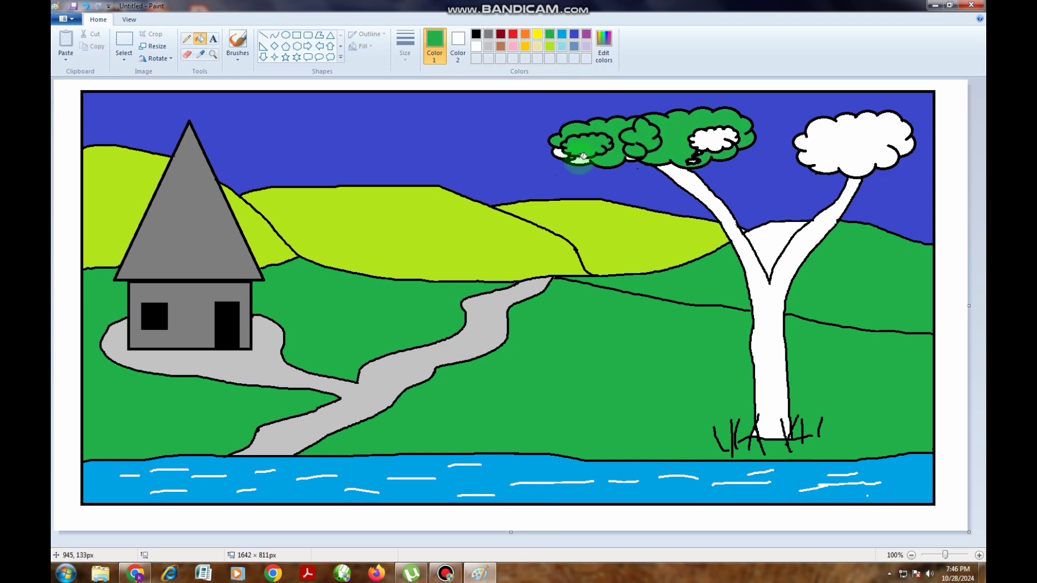
click(579, 159)
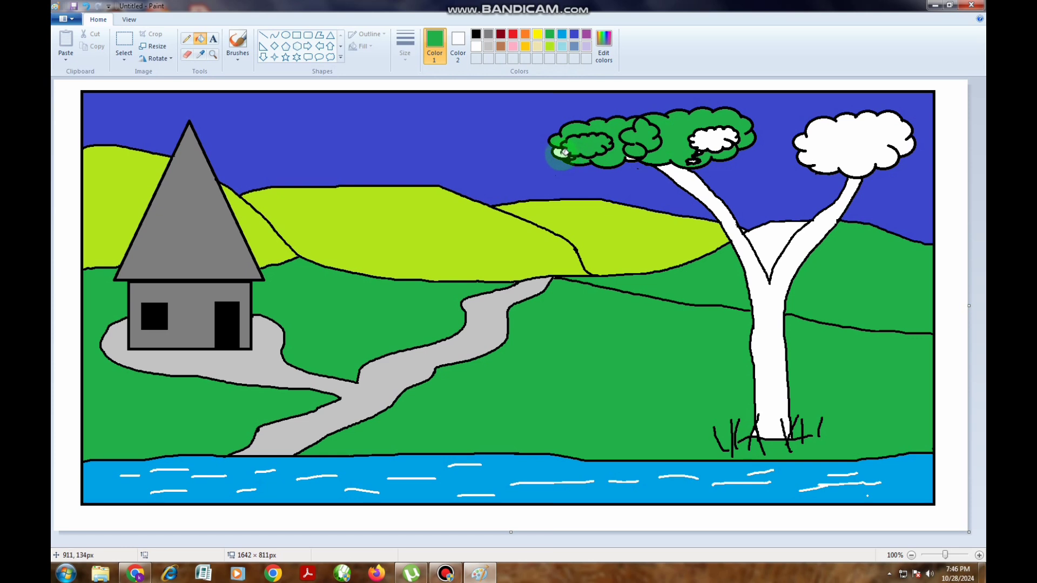
click(562, 153)
click(713, 139)
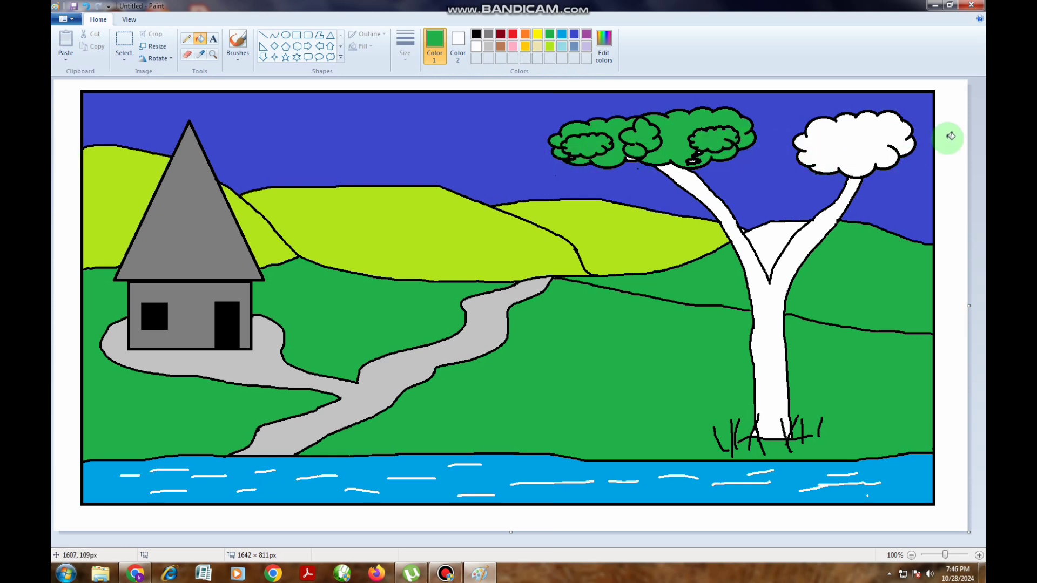
click(851, 140)
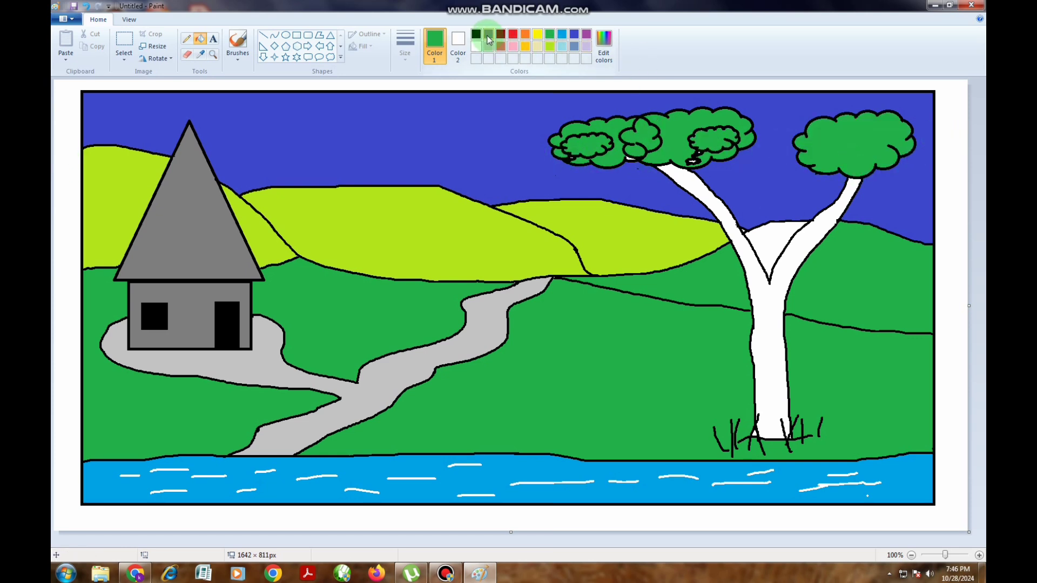
Fill the tree trunk and branches with dark gray and the hill area between the branches with green
click(488, 37)
click(784, 258)
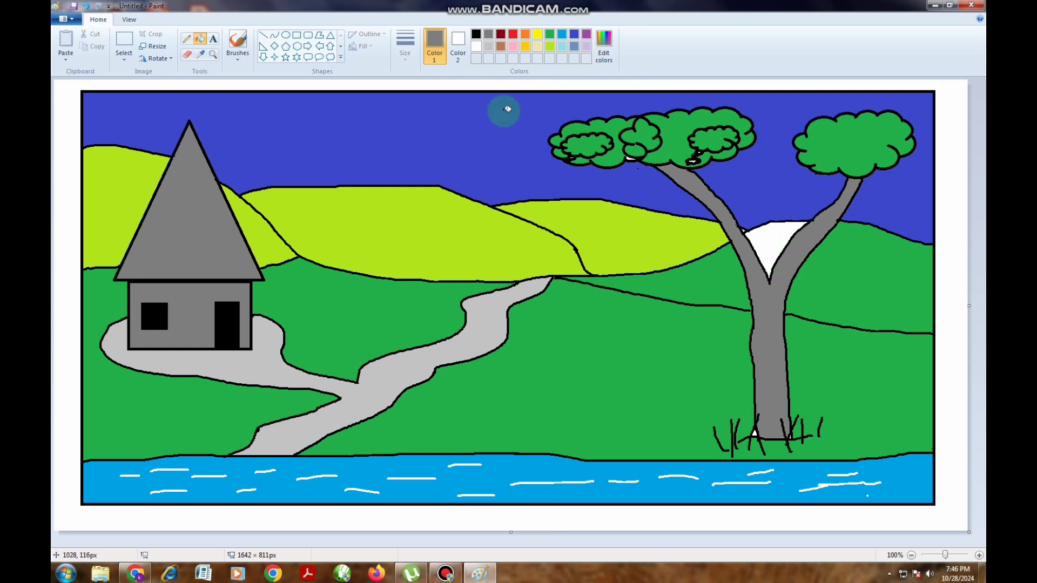
click(549, 36)
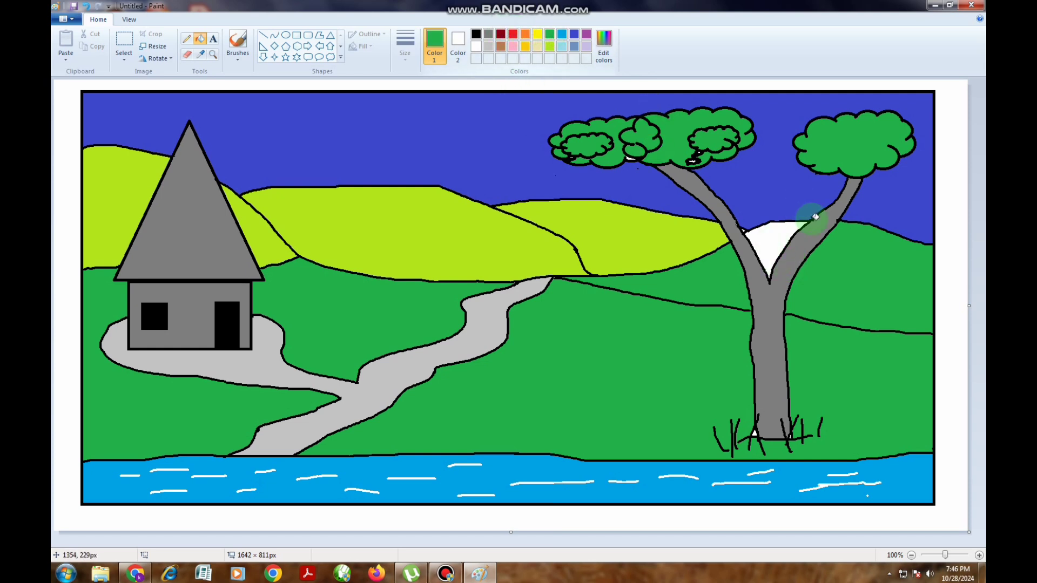
click(780, 238)
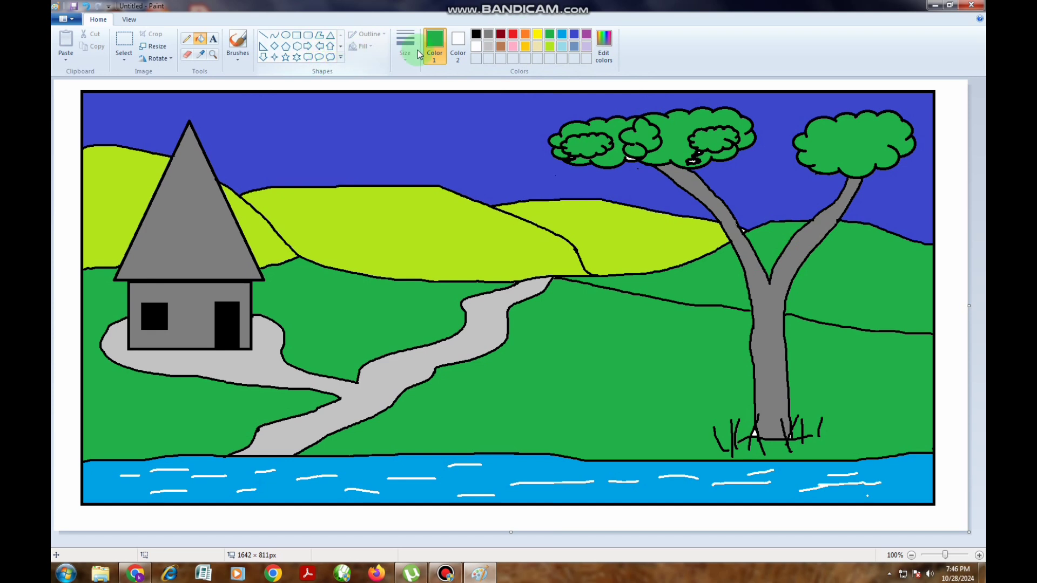
Draw four white cloud callouts in the sky: two mid-sky, one about 82 × 22 px between the branches, one about 70 × 20 px near the roof
click(330, 57)
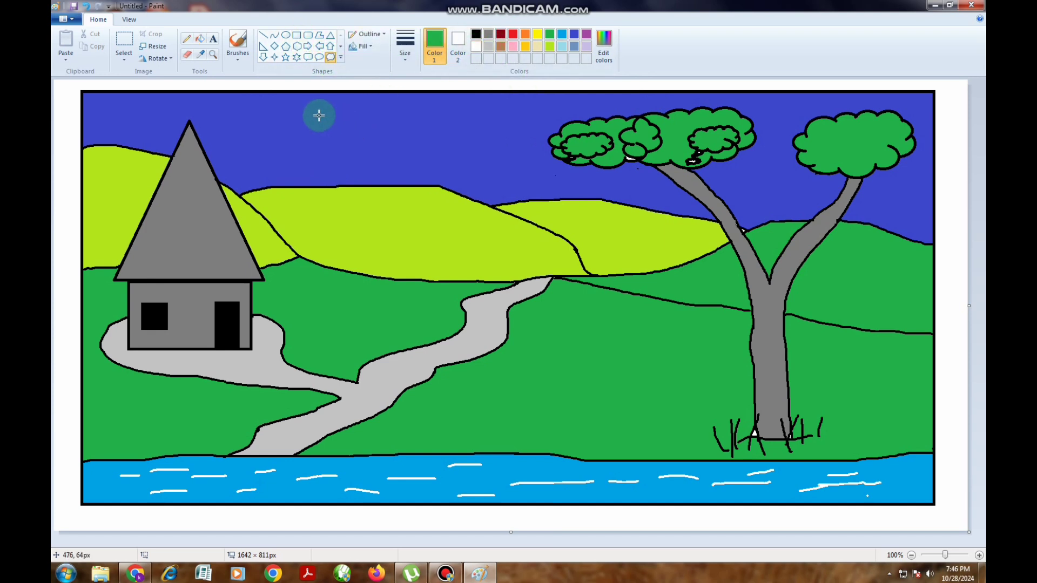
click(477, 47)
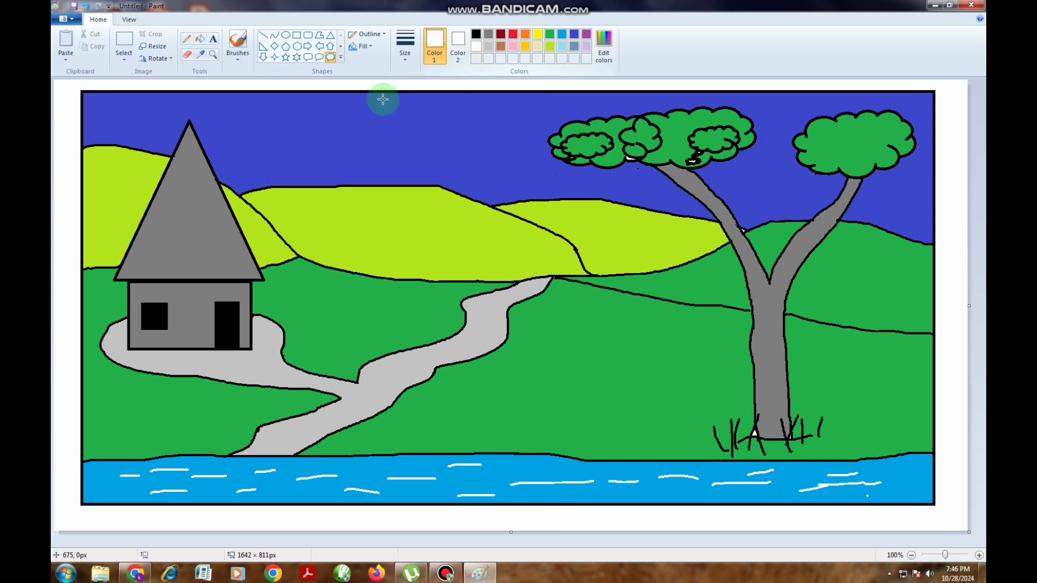
drag(325, 114, 459, 153)
click(475, 139)
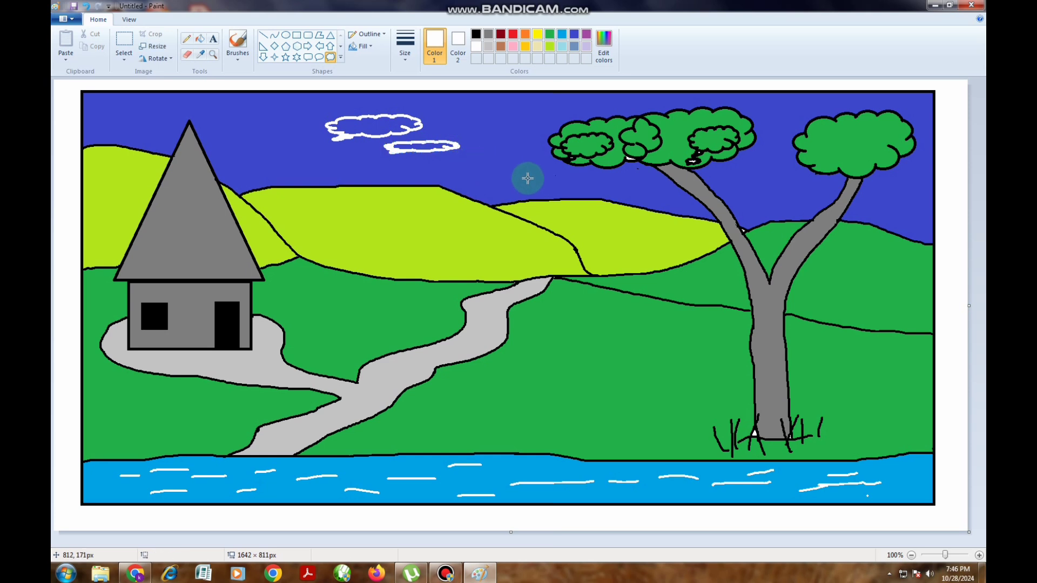
drag(736, 169, 780, 182)
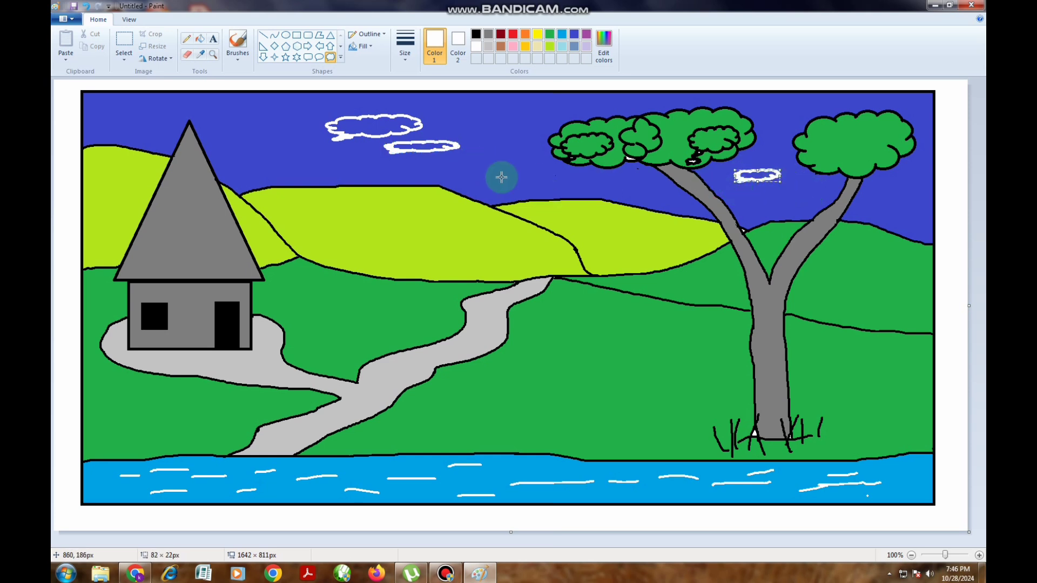
click(501, 177)
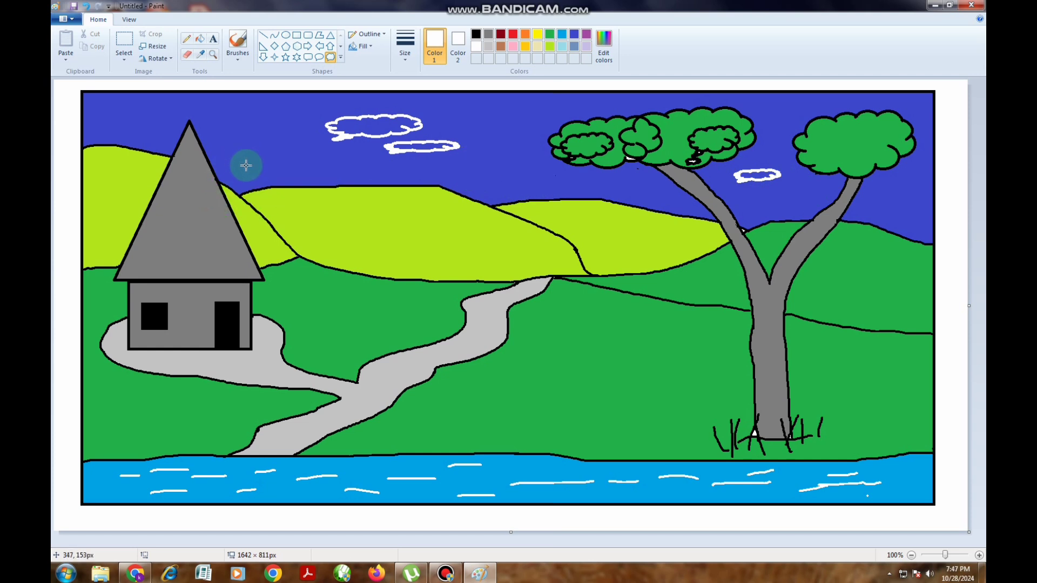
drag(243, 165, 282, 177)
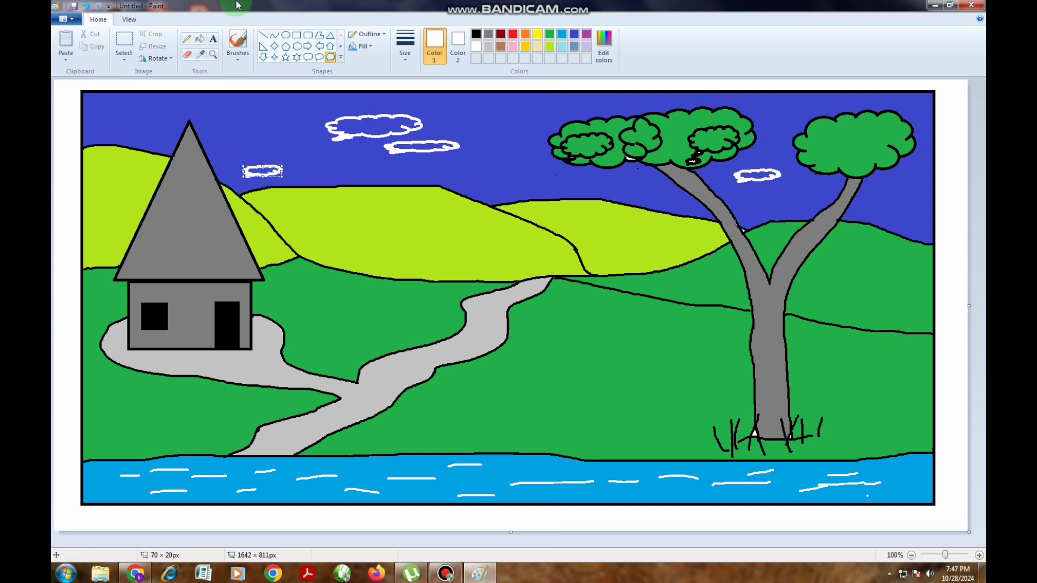
Fill the large mid-sky cloud, the cloud beside the roof and the cloud between the branches with white
click(199, 38)
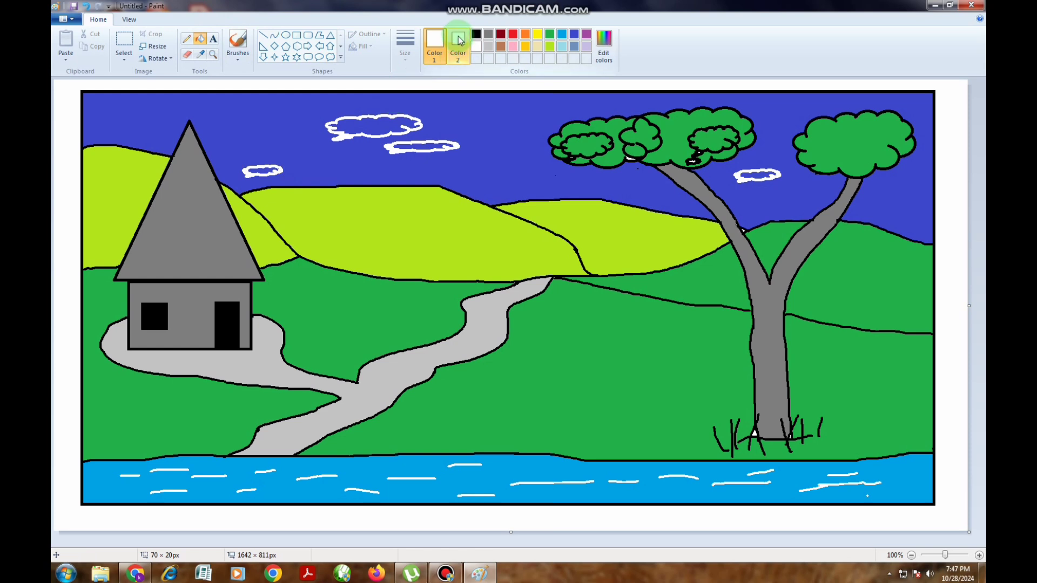
click(375, 129)
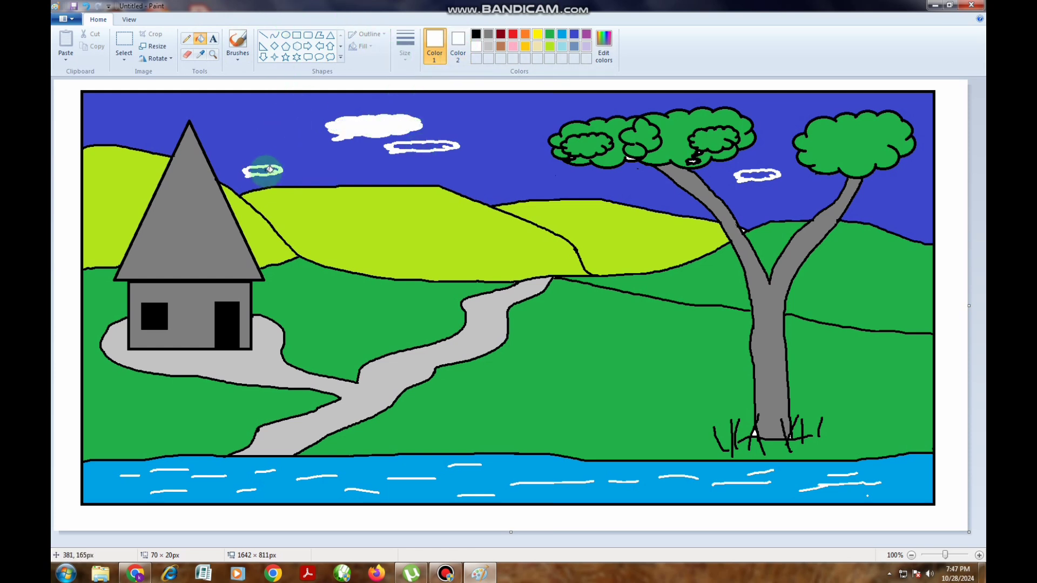
click(263, 171)
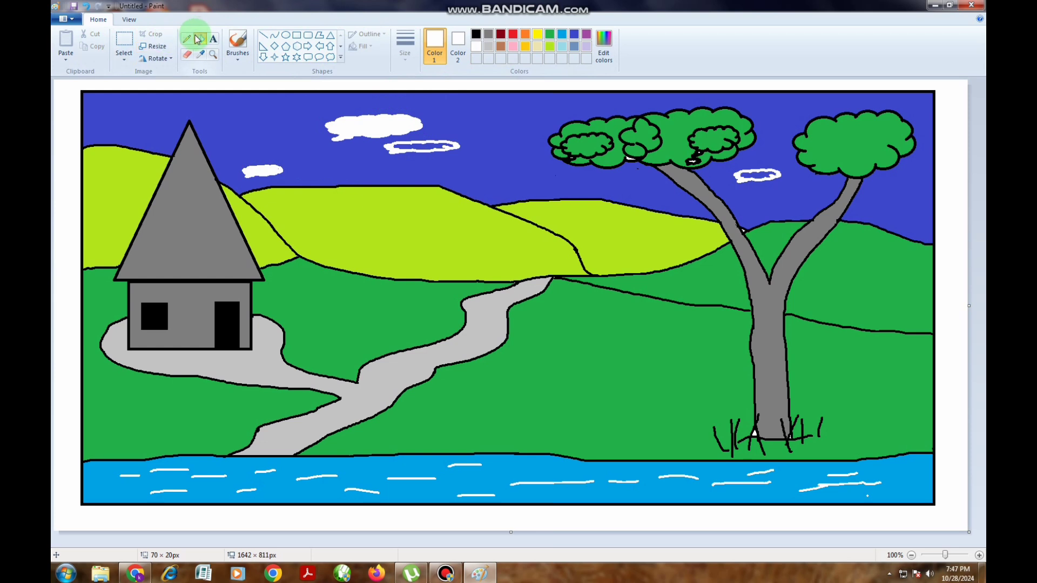
click(759, 173)
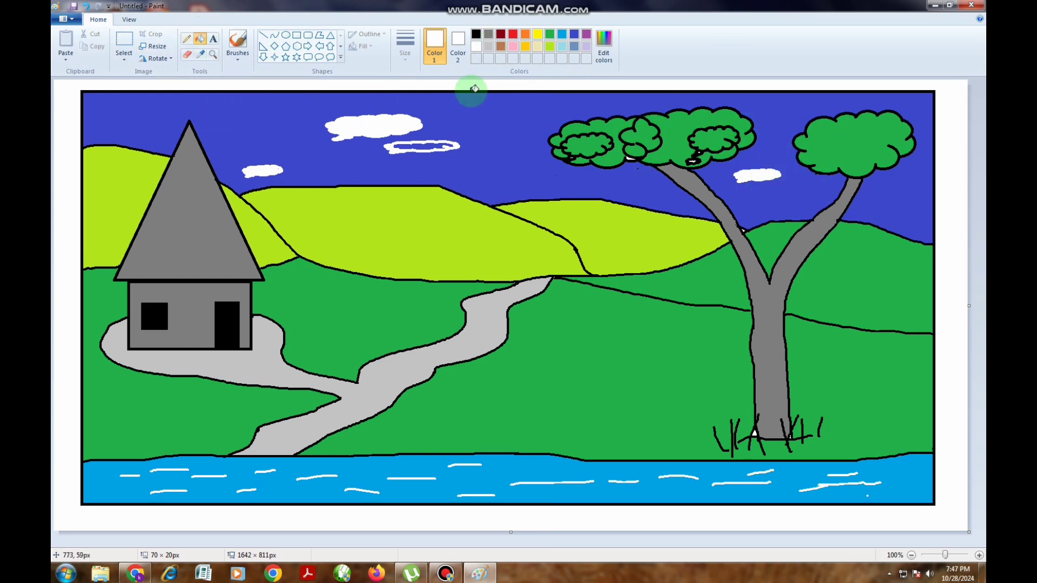
Draw another small white cloud callout in the sky just above where the two middle hills meet
click(330, 57)
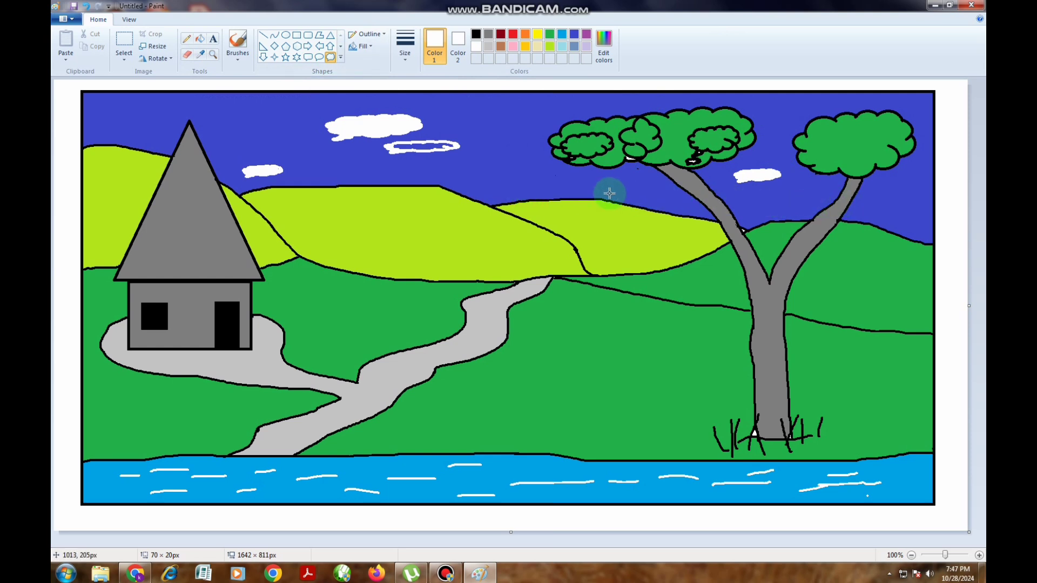
drag(482, 187, 513, 195)
click(580, 184)
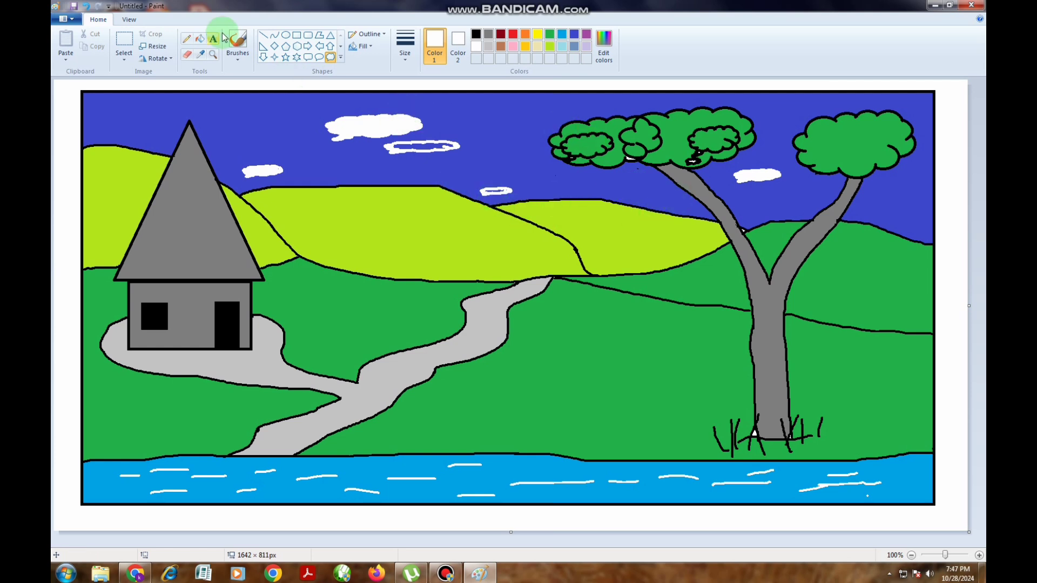
Add more short white ripple dashes to the right half of the water with the Pencil
click(186, 38)
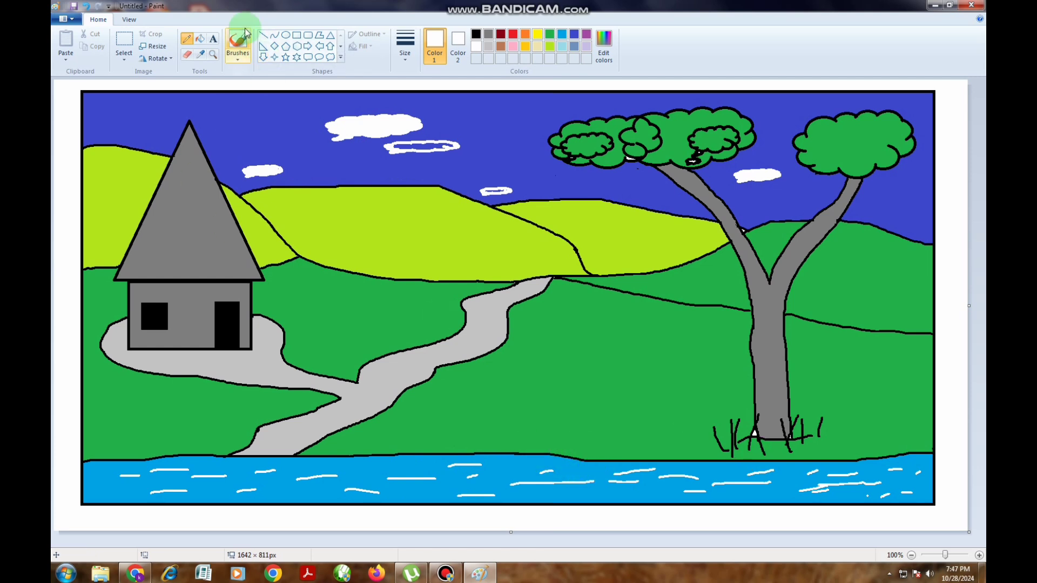
Fill the small white gap in the grass at the base of the trunk with green
click(201, 40)
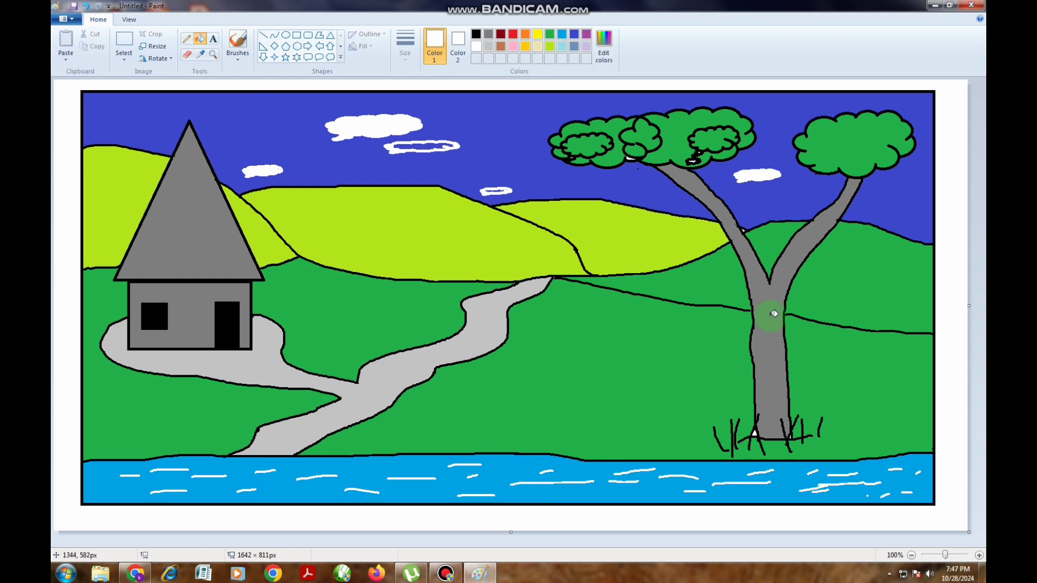
click(553, 34)
click(759, 434)
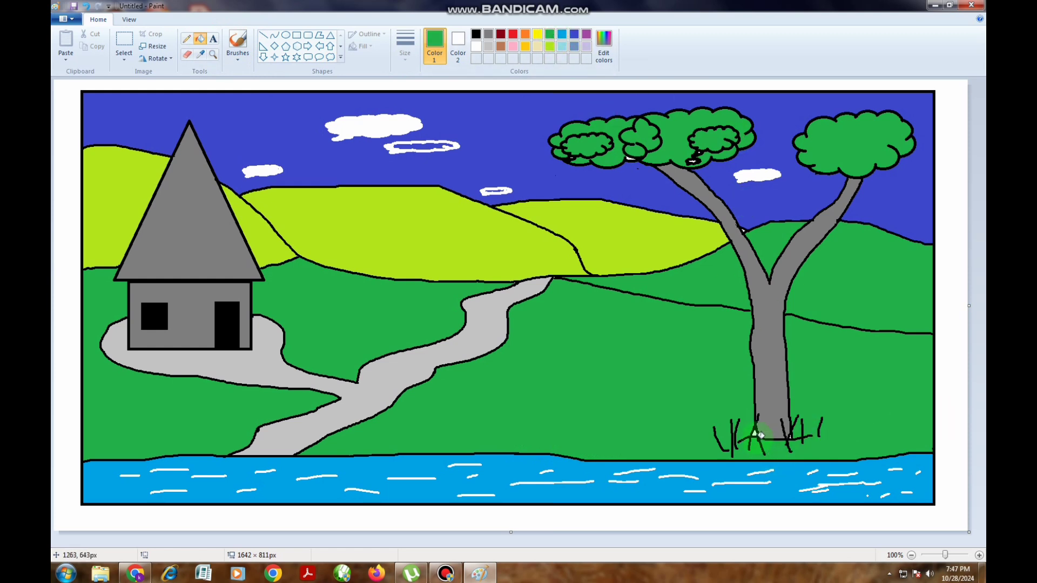